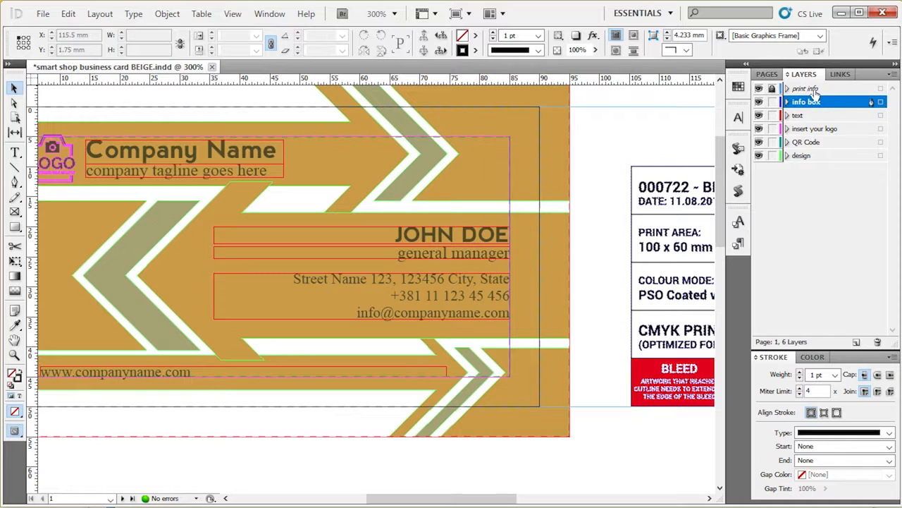
Step: Show only the print info and info box layers and examine the print specifications beside the card
left_click(816, 103)
left_click(758, 89, "alt")
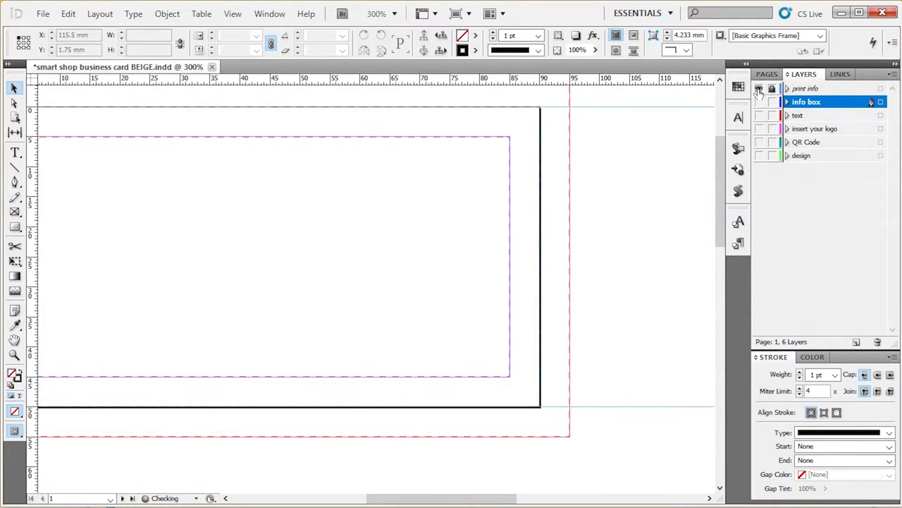
left_click(758, 102)
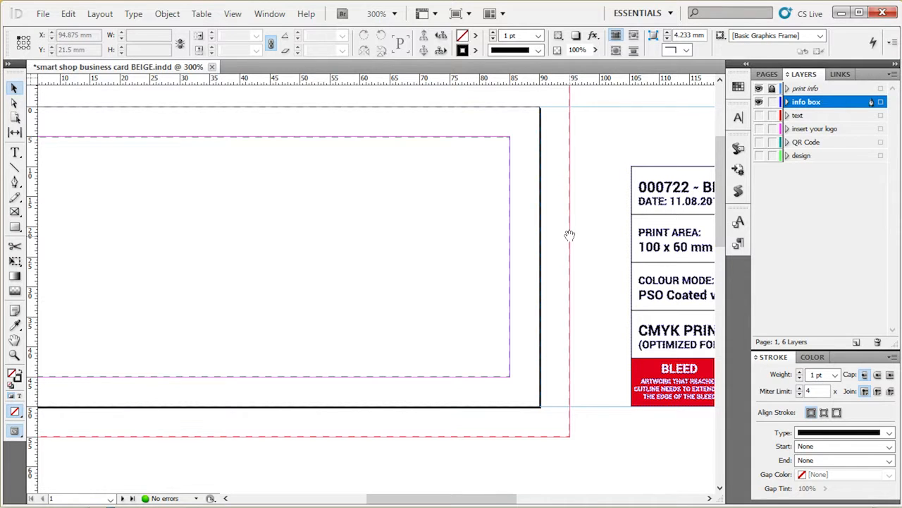
scroll(569, 236, "right", 5)
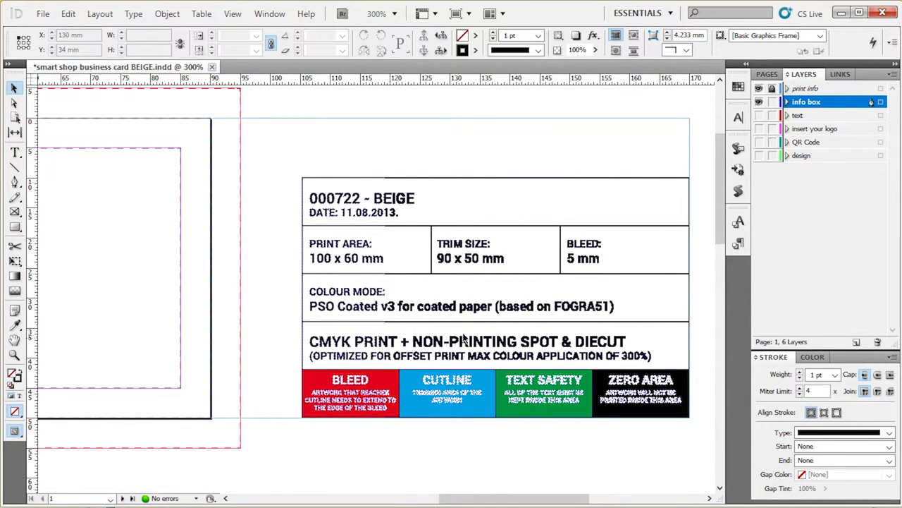
scroll(87, 264, "left", 2)
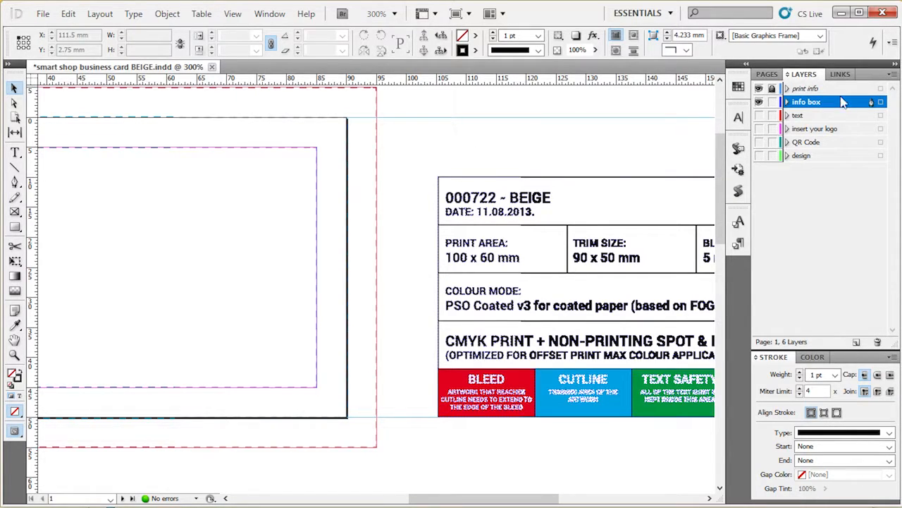
Step: Lock the info box layer, hide it and the print info layer, and show the text, logo, QR Code and design layers
left_click(772, 102)
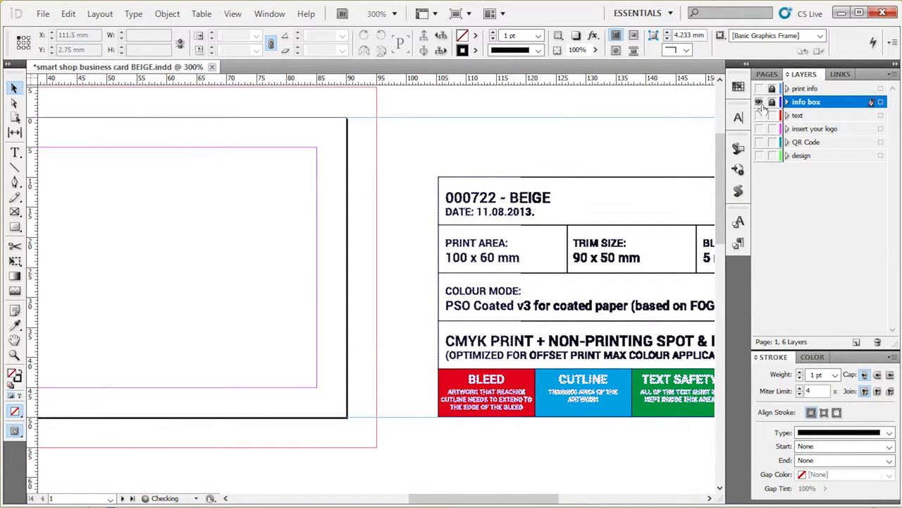
left_click_drag(758, 115, 759, 155)
left_click_drag(471, 139, 622, 146)
left_click_drag(759, 89, 758, 102)
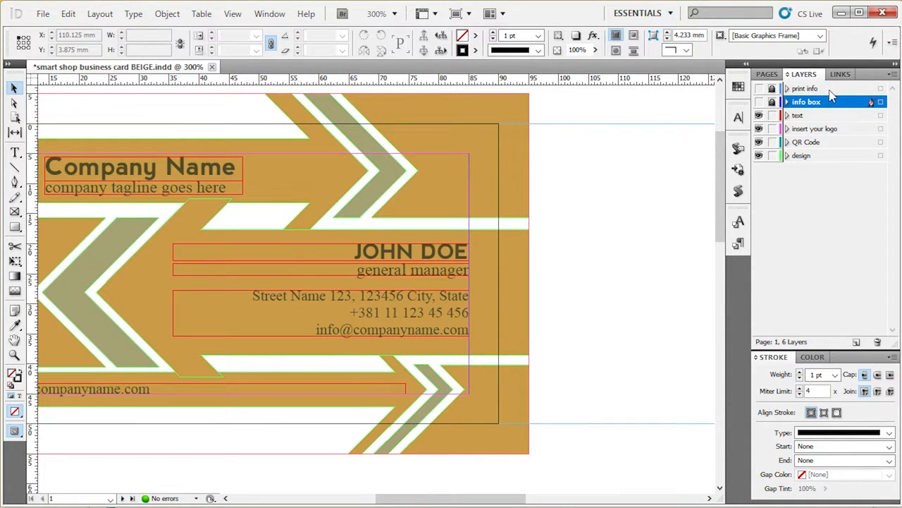
Step: Hide the frame edges of the objects in the business card document
left_click(233, 14)
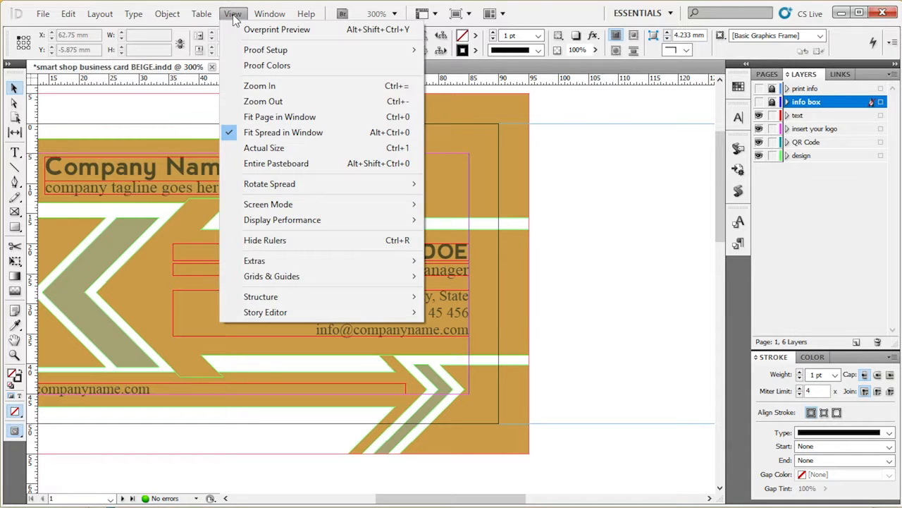
mouse_move(293, 261)
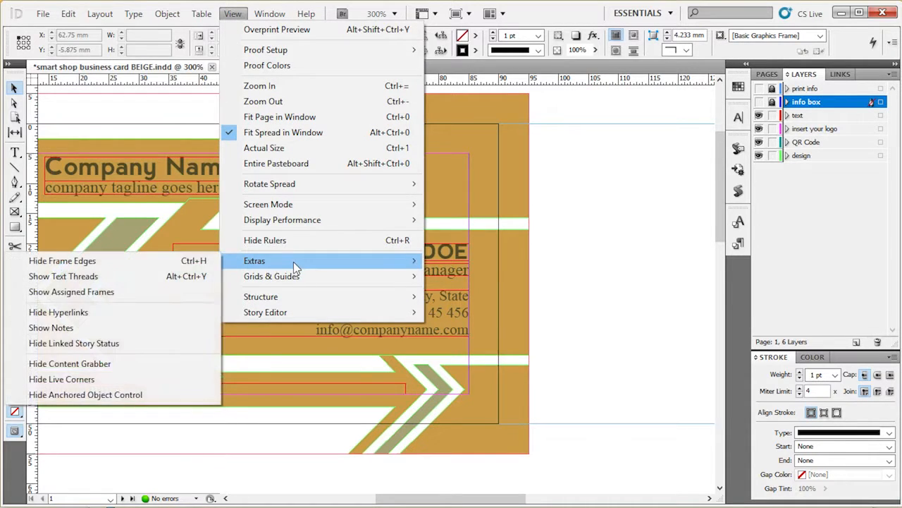
left_click(120, 262)
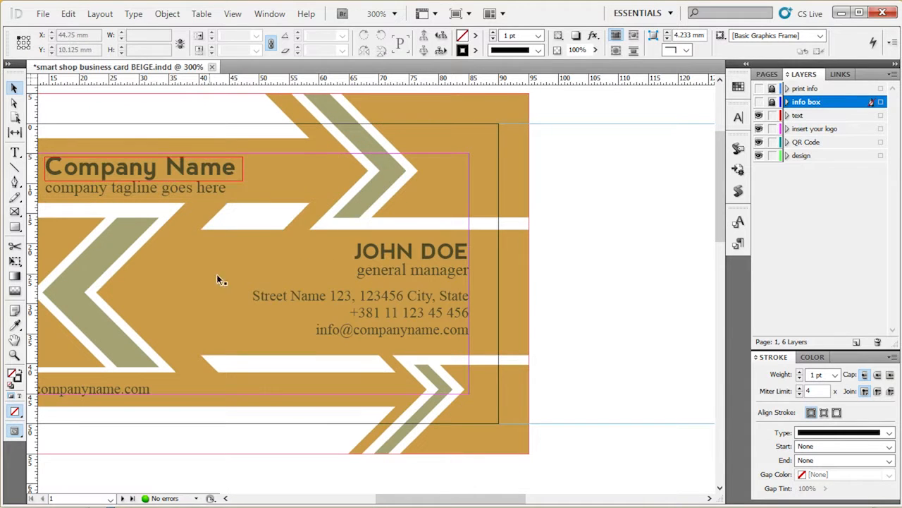
left_click_drag(298, 310, 458, 321)
Step: Relink the BEIGE.tif QR code image on page 2 to the MY QR CODE.tif image in the QR CODE folder
left_click(834, 74)
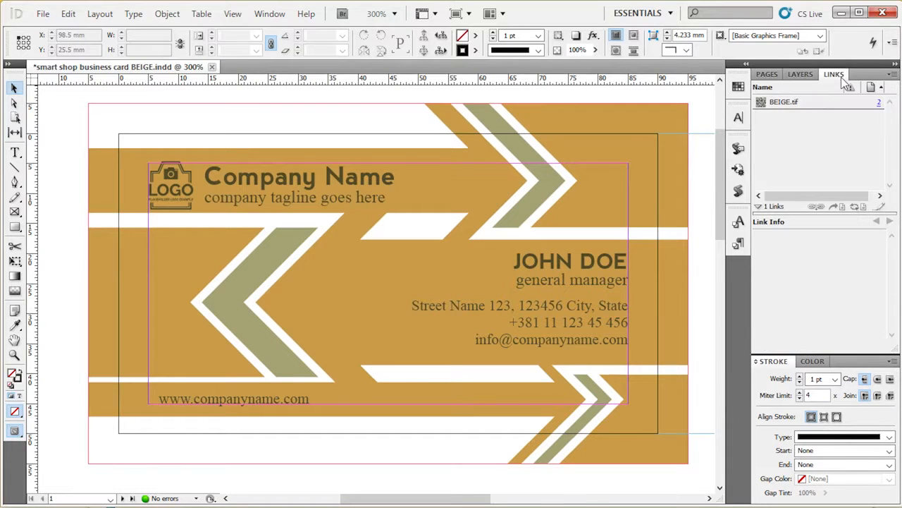
left_click(794, 104)
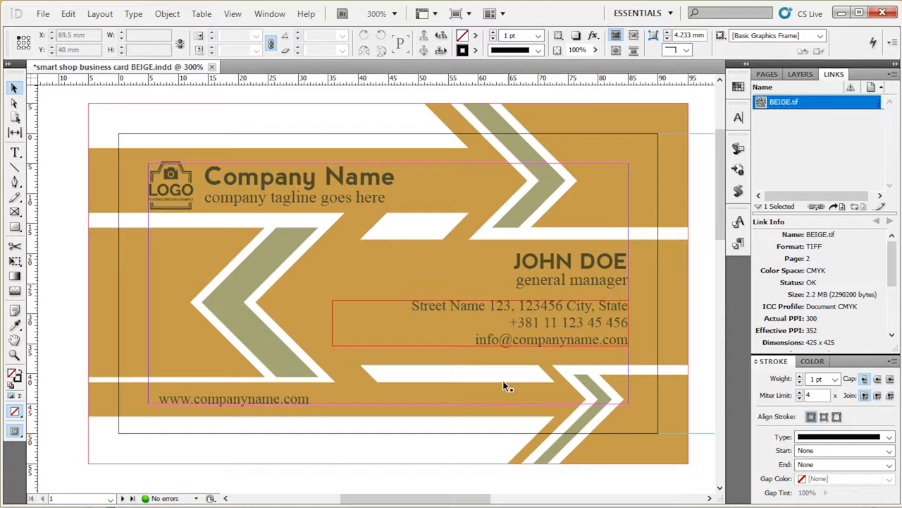
scroll(477, 252, "down", 5)
scroll(465, 304, "down", 10)
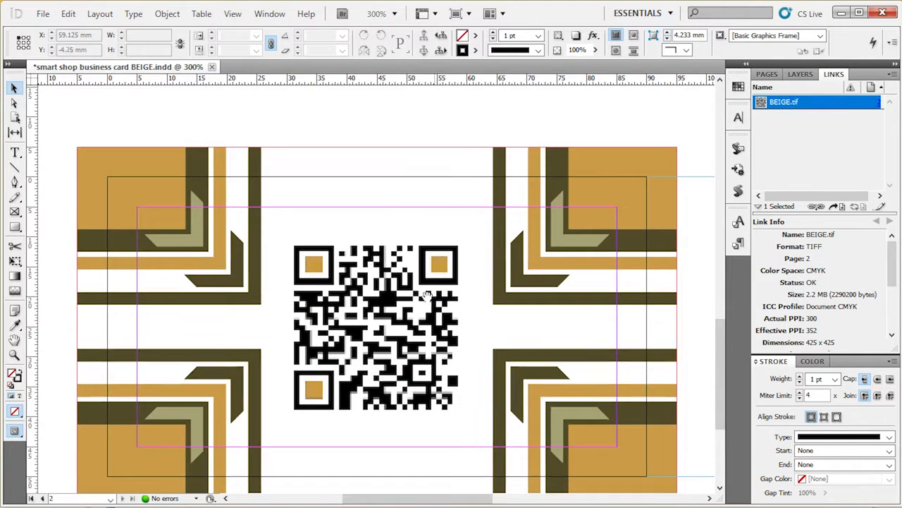
left_click(704, 162)
left_click(788, 104)
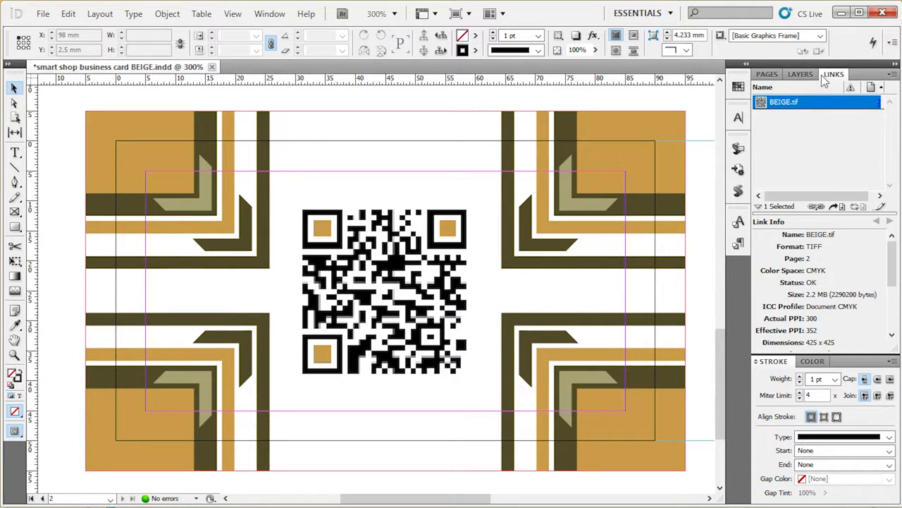
right_click(774, 106)
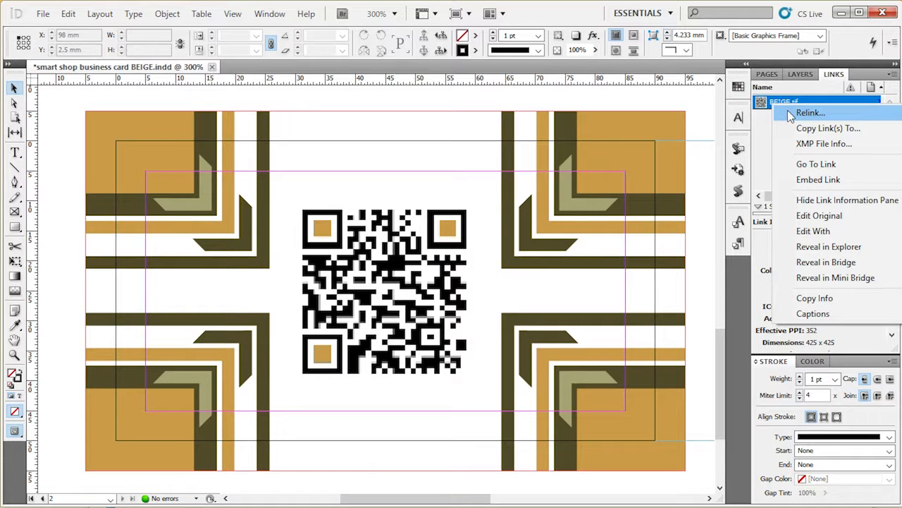
left_click(827, 116)
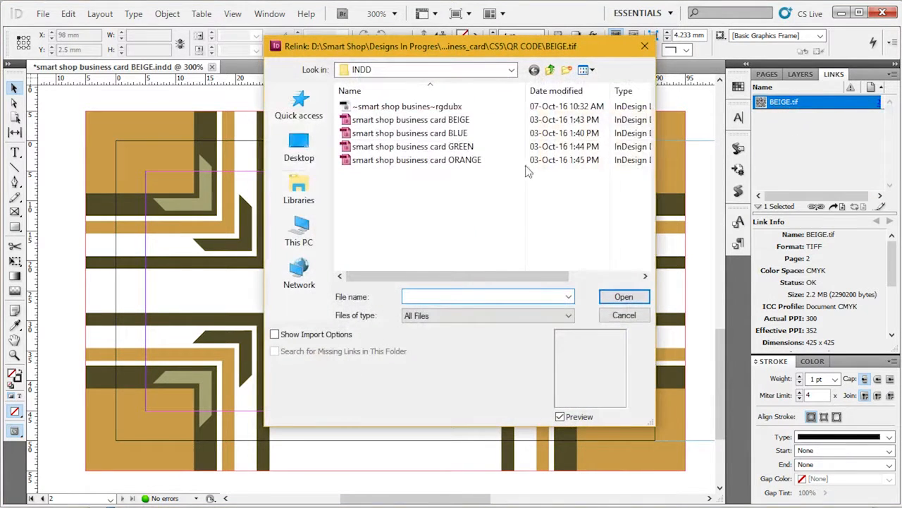
left_click(550, 69)
double_click(388, 186)
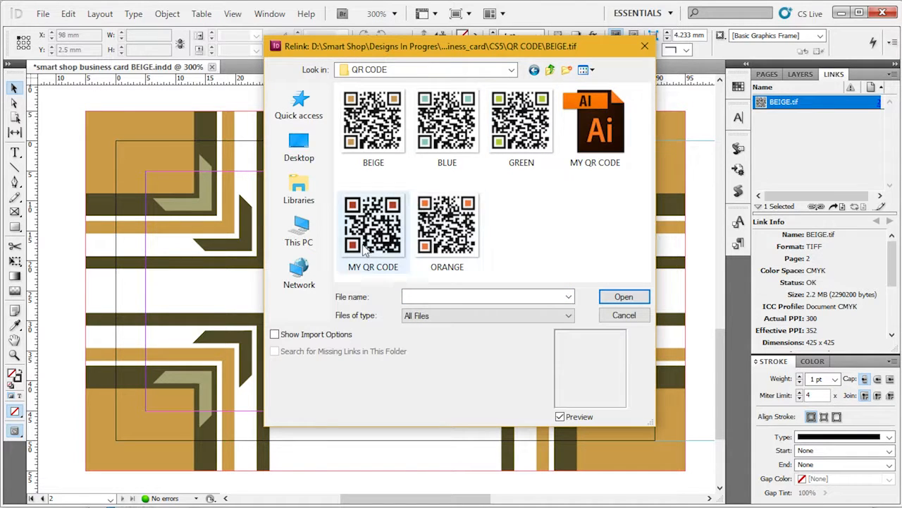
double_click(373, 224)
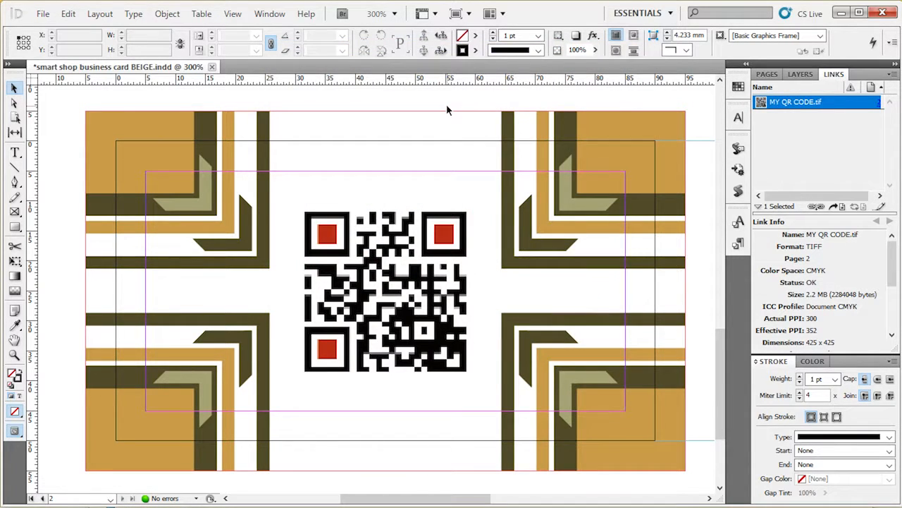
Step: Examine the relinked QR code on page 2, and go back to the card front on page 1
left_click(379, 289)
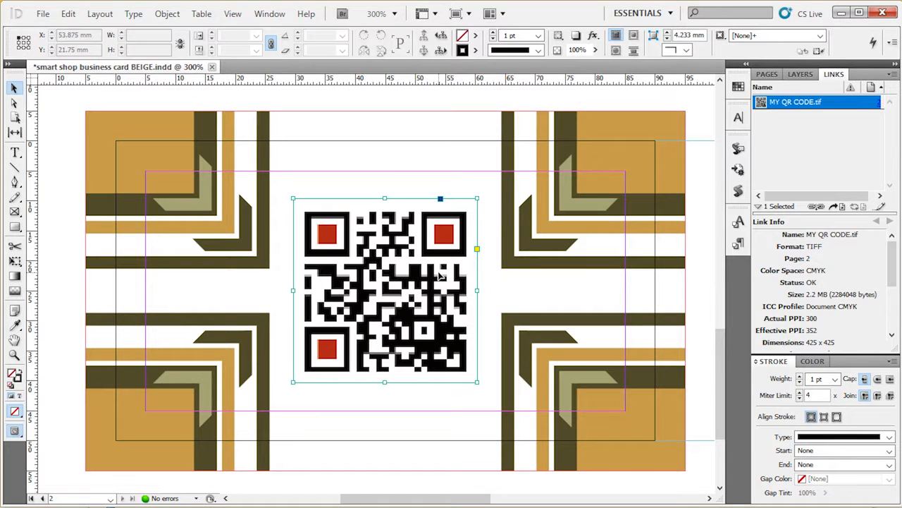
scroll(439, 276, "up", 3)
scroll(446, 251, "up", 2)
scroll(446, 250, "down", 4)
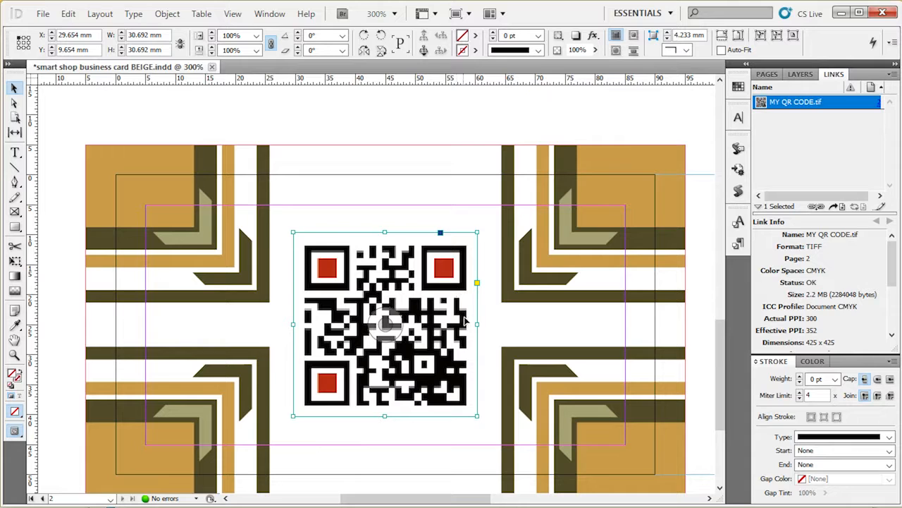
left_click(305, 103)
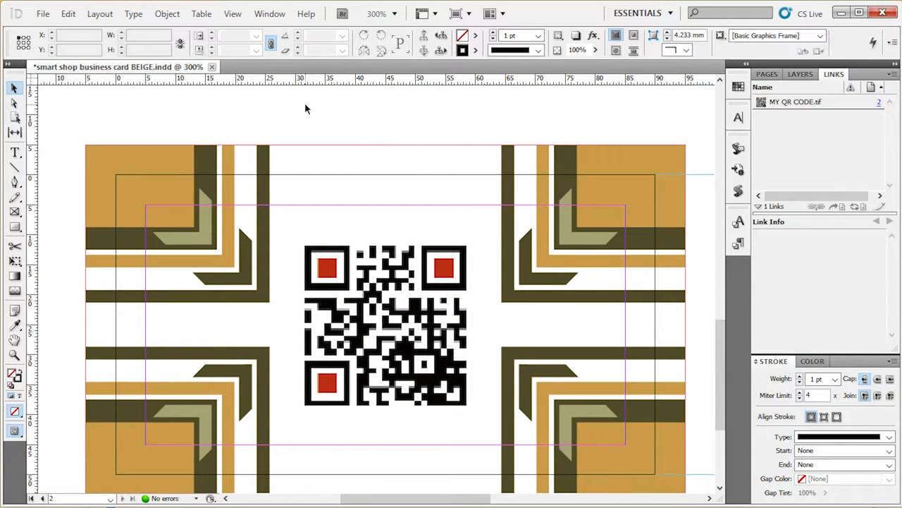
left_click(404, 260)
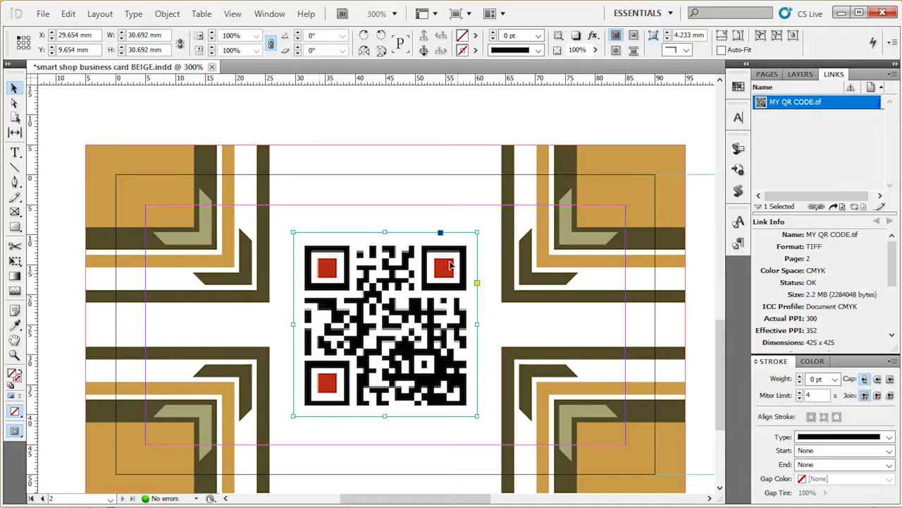
left_click(429, 141)
scroll(431, 286, "up", 5)
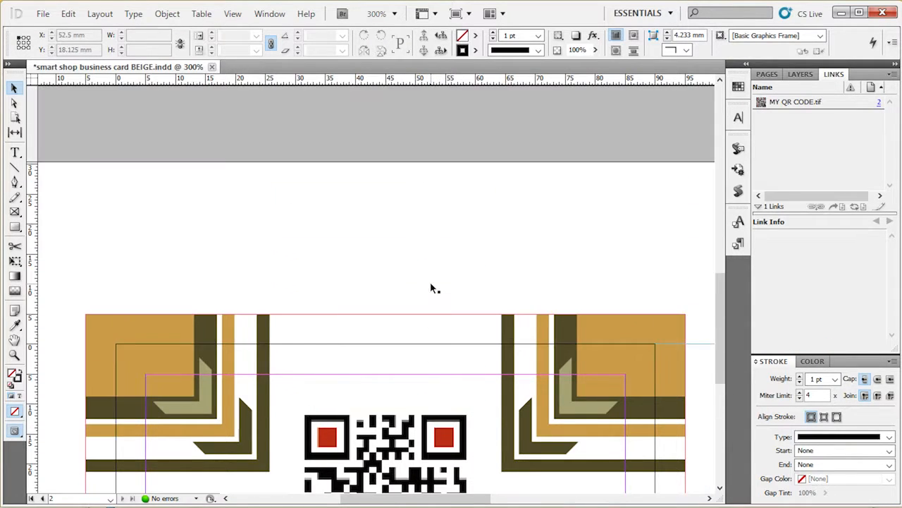
scroll(430, 282, "up", 5)
scroll(434, 192, "down", 2)
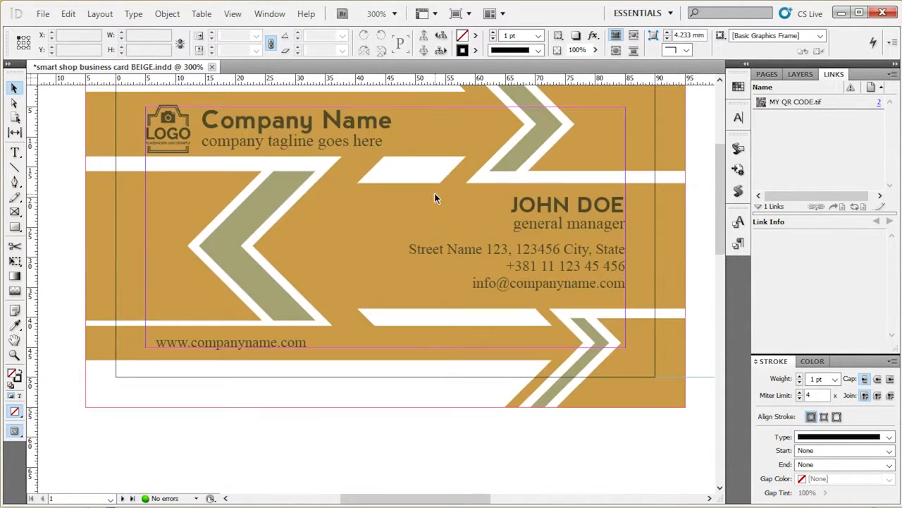
scroll(384, 267, "up", 1)
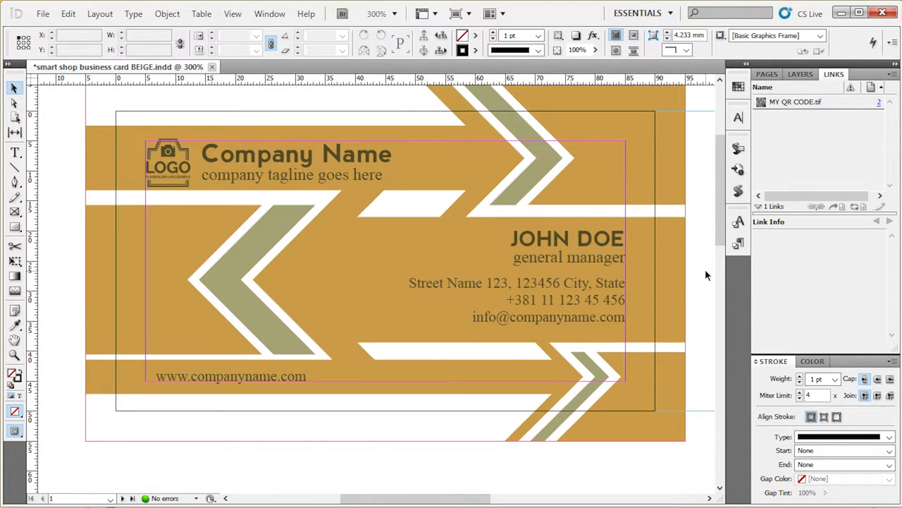
Step: Try filling the notched beige shape at the card front's left edge with red, C=0 M=100 Y=100 K=0
left_click(668, 217)
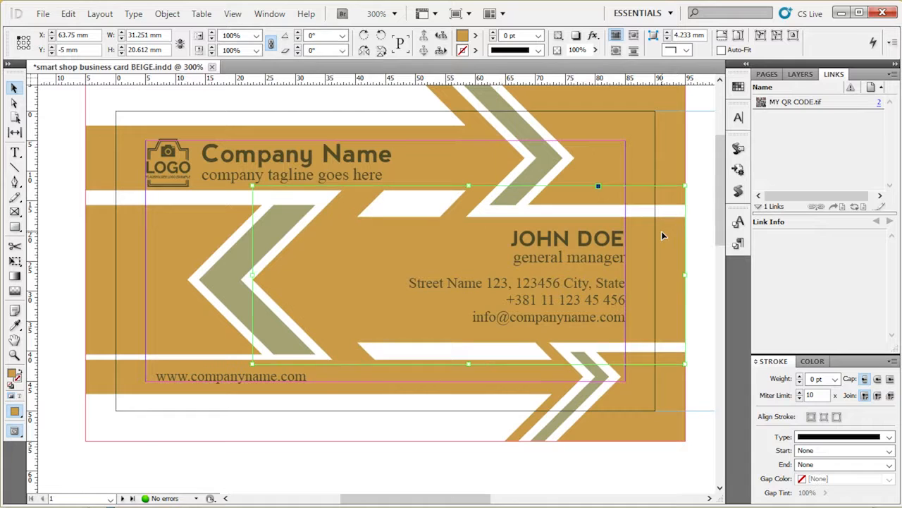
left_click(185, 297)
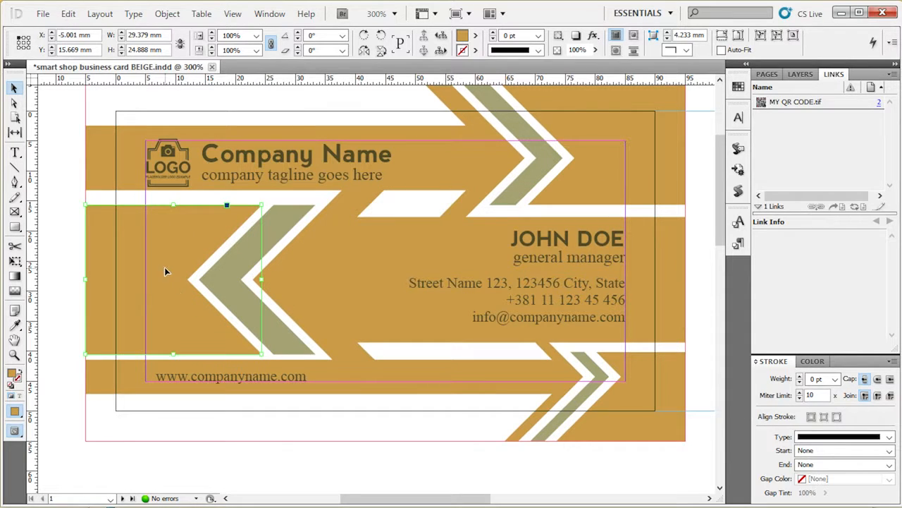
double_click(14, 375)
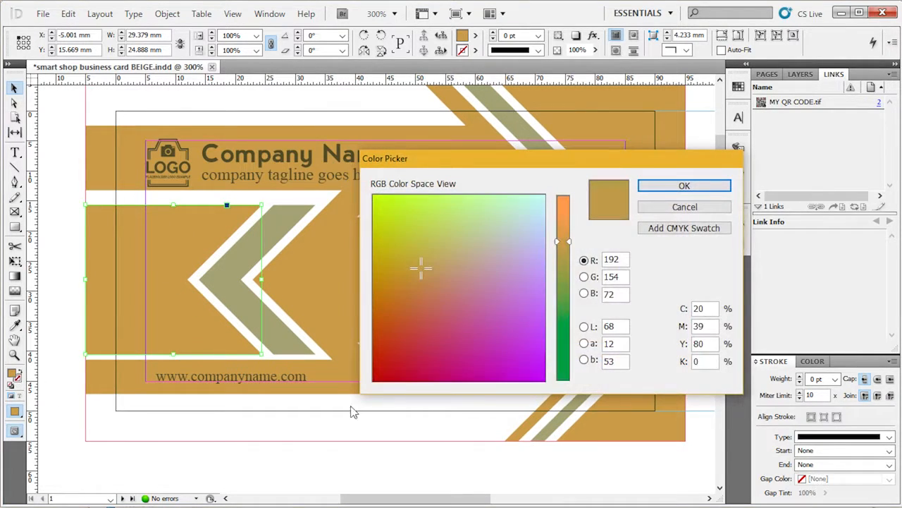
left_click(530, 230)
mouse_move(529, 229)
left_mouse_down()
mouse_move(526, 292)
mouse_move(468, 262)
mouse_move(508, 226)
left_mouse_up()
left_click_drag(573, 240, 572, 296)
left_click(710, 314)
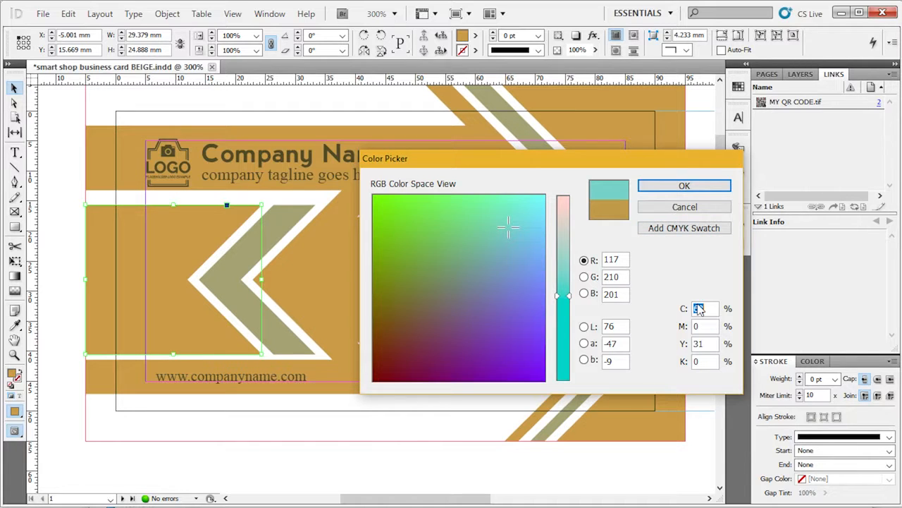
key("Tab")
key("Tab")
type("100")
key("Tab")
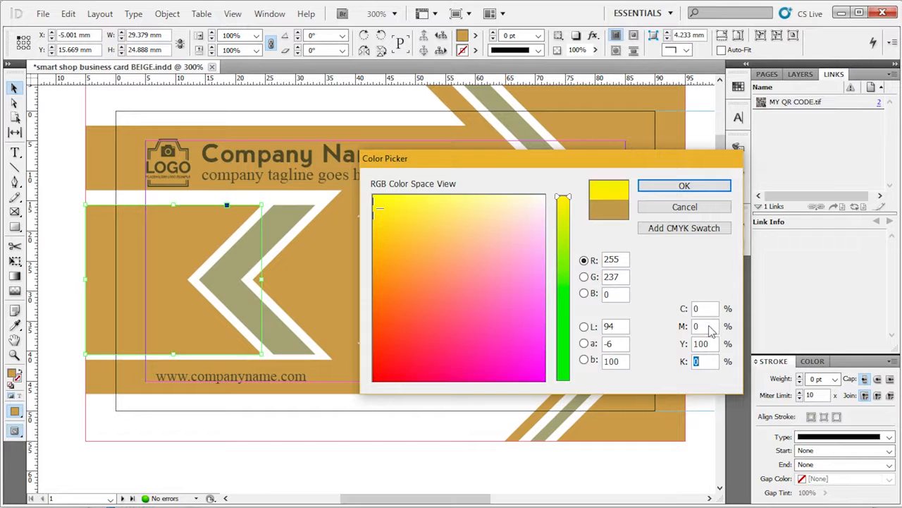
key("Tab")
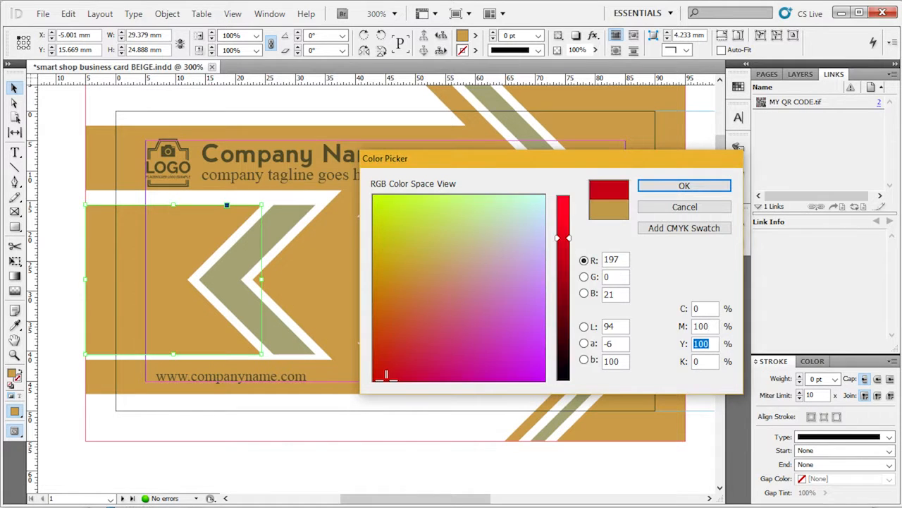
left_click(656, 185)
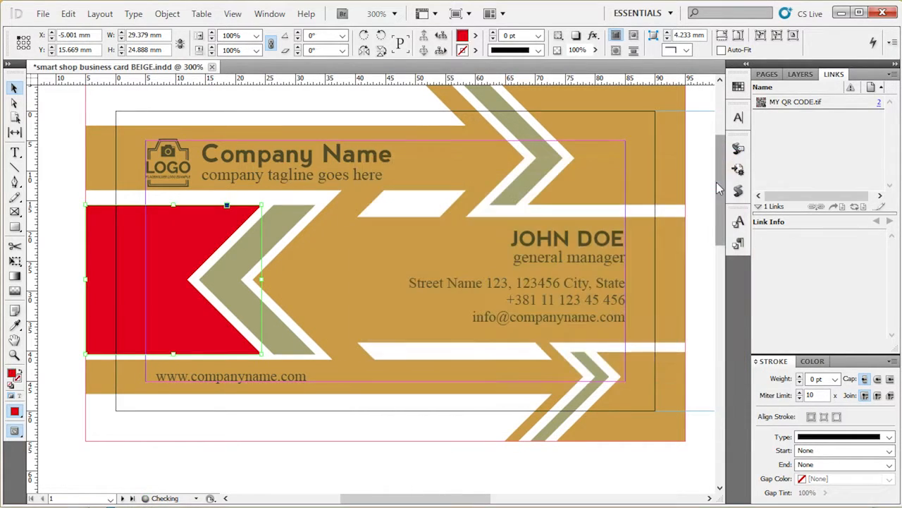
Step: Undo the red fill on the notched shape and leave nothing selected
left_click(69, 158)
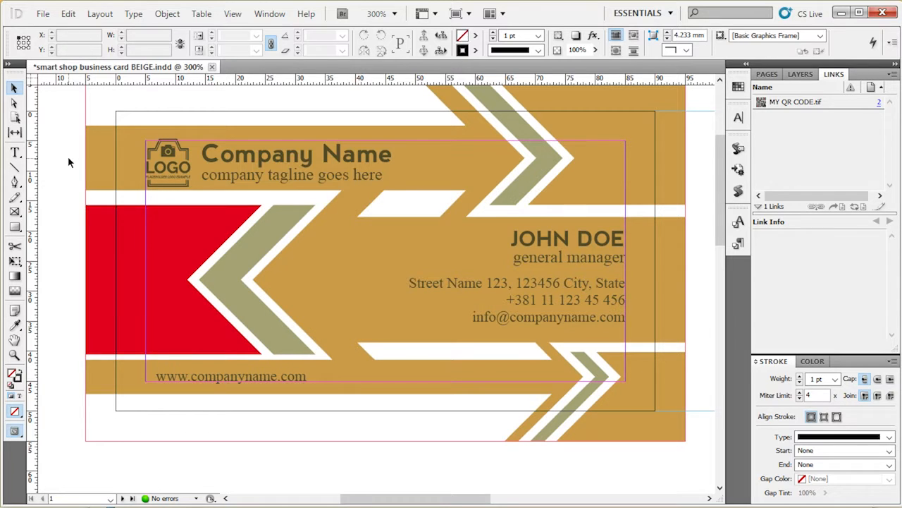
key("ctrl+z")
left_click(68, 159)
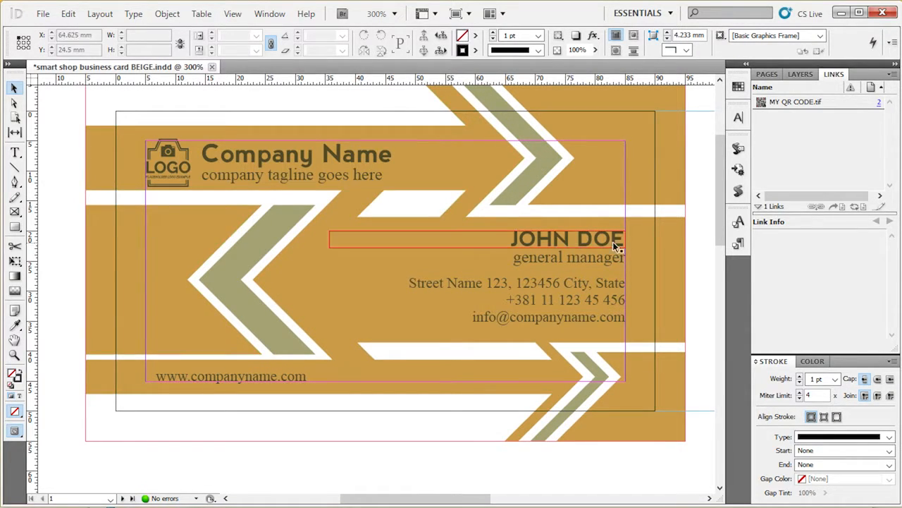
Step: View the document's colour swatches and close the list again
left_click(739, 88)
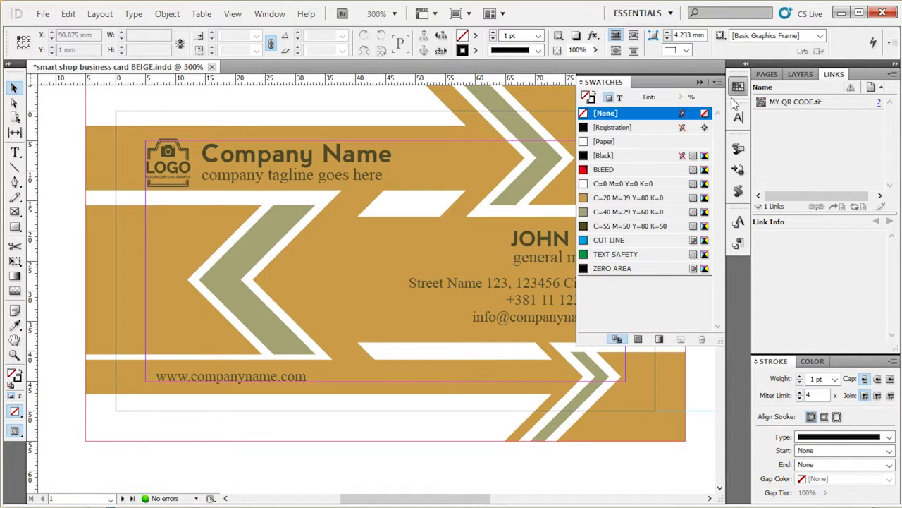
left_click(739, 87)
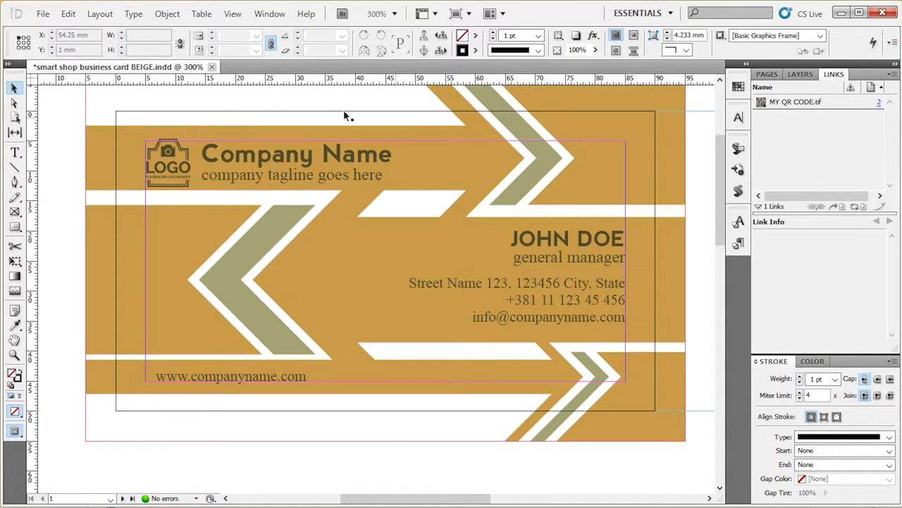
Step: Show the document's colour swatches and redefine the beige C=20 M=39 Y=80 K=0 swatch as C=0 M=100 Y=100
left_click(271, 13)
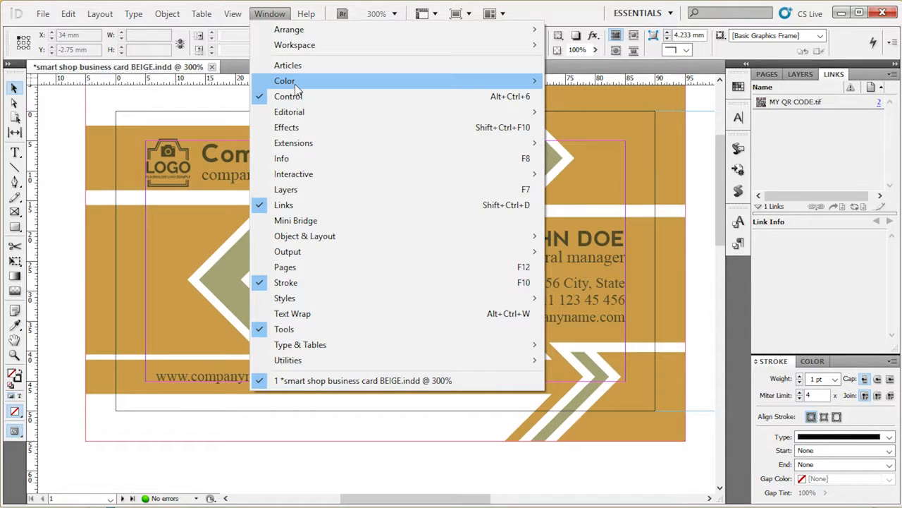
mouse_move(295, 82)
left_click(209, 111)
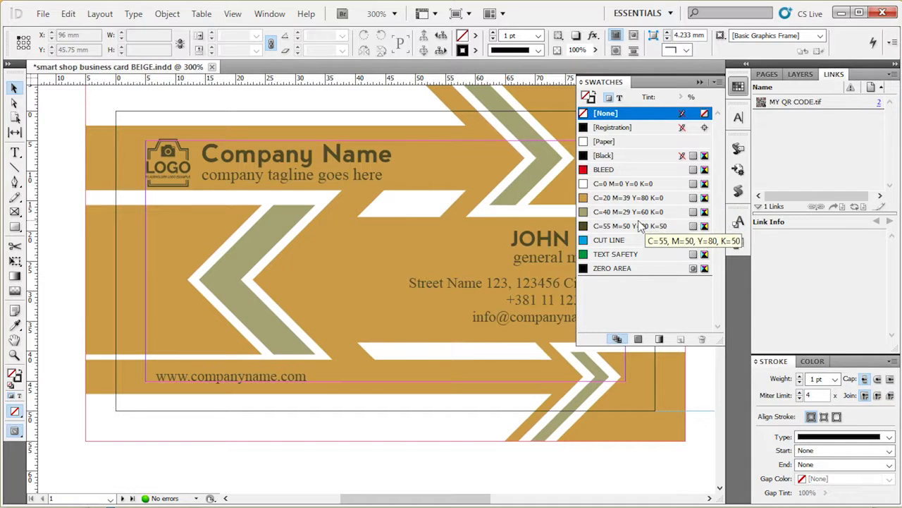
double_click(673, 202)
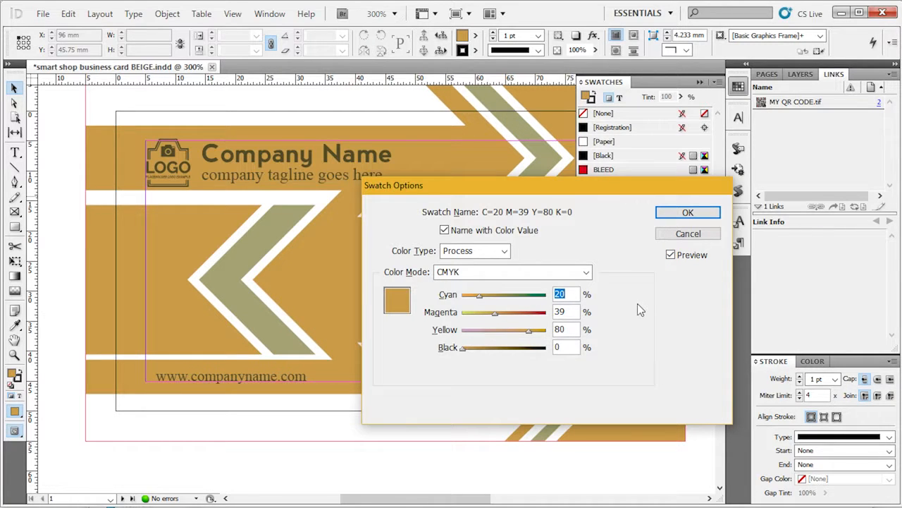
type("0")
key("Tab")
type("100")
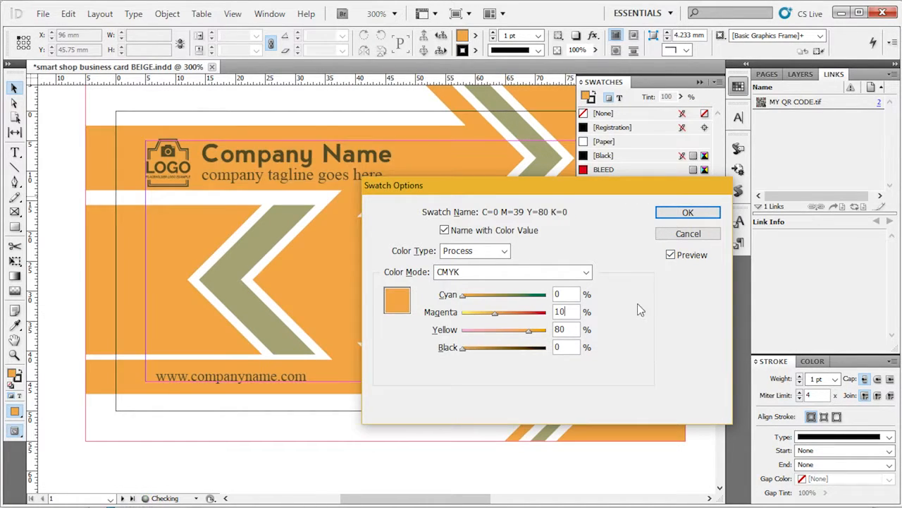
key("Tab")
type("100")
key("Tab")
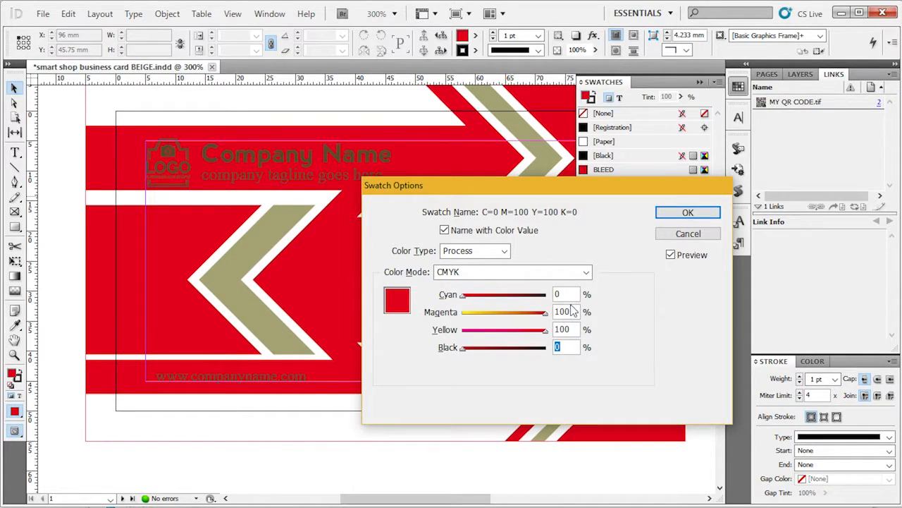
Step: Set the edited swatch's magenta to 50% and apply the new swatch definition
left_click_drag(571, 312, 540, 315)
type("50")
key("Tab")
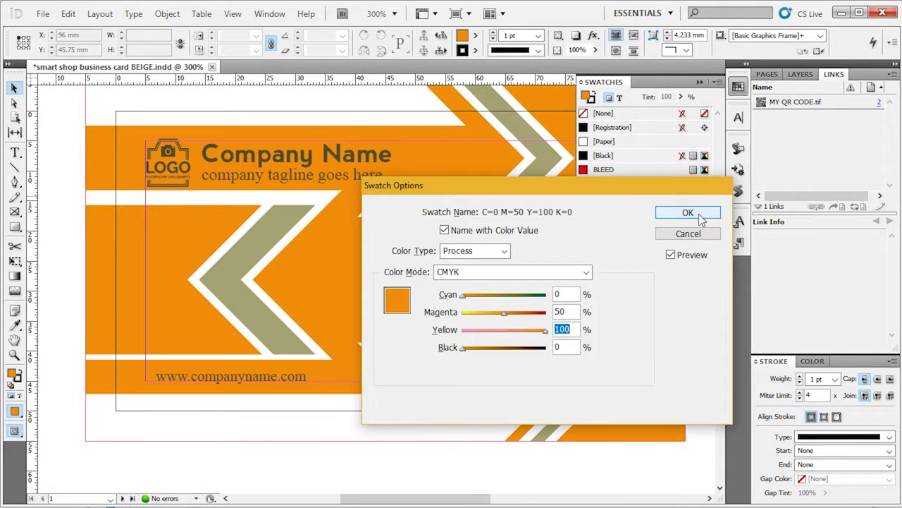
left_click(687, 213)
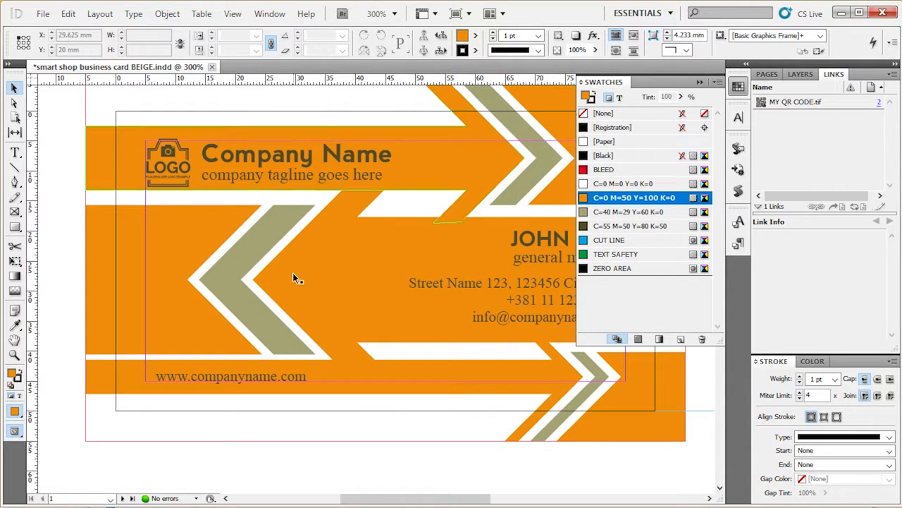
Step: Check the recoloured artwork on pages 1 and 2, and view the olive swatch's options without changing them
scroll(370, 304, "down", 10)
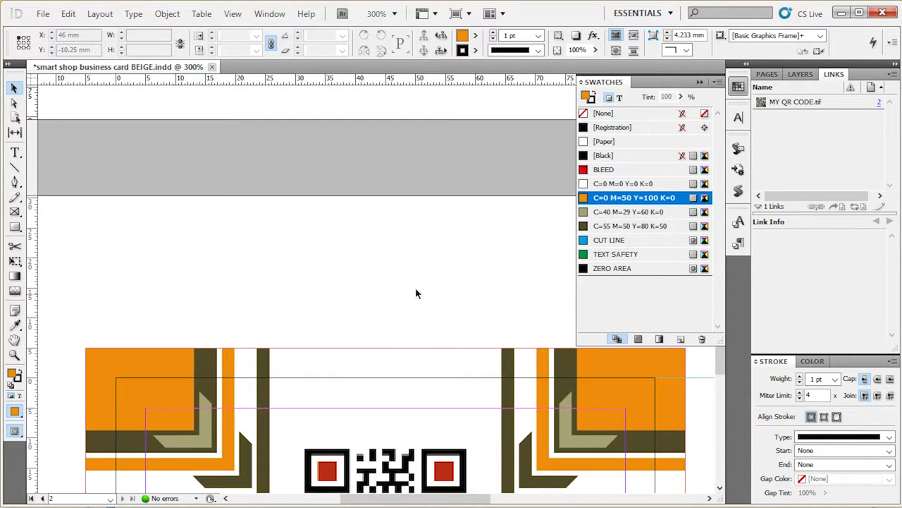
scroll(474, 410, "down", 3)
scroll(474, 410, "up", 6)
scroll(474, 409, "up", 5)
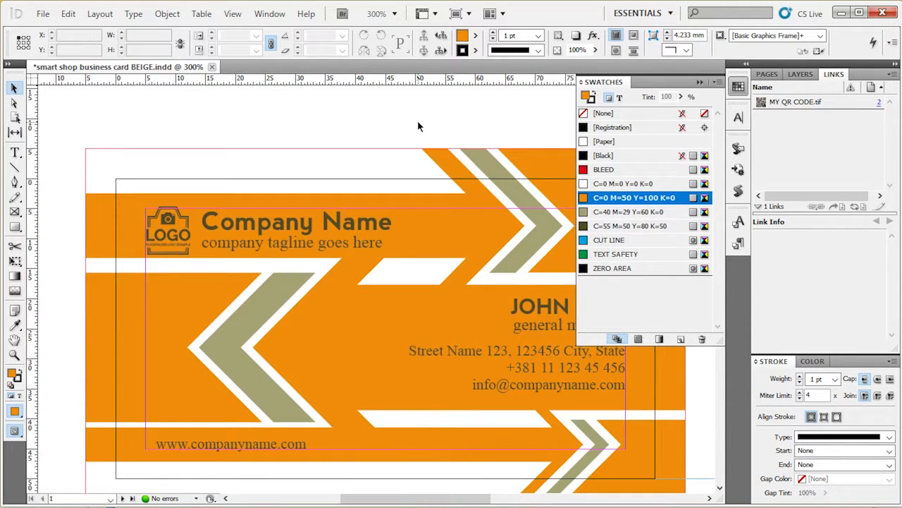
double_click(627, 212)
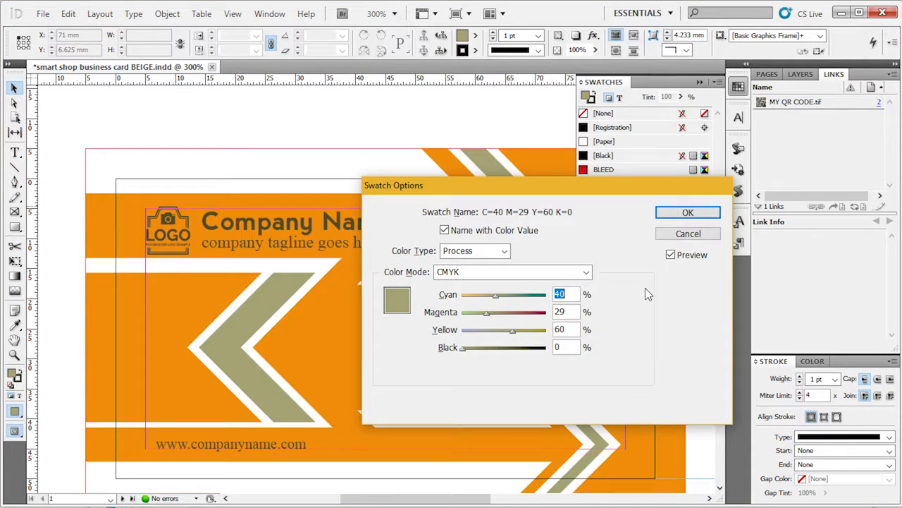
left_click(669, 236)
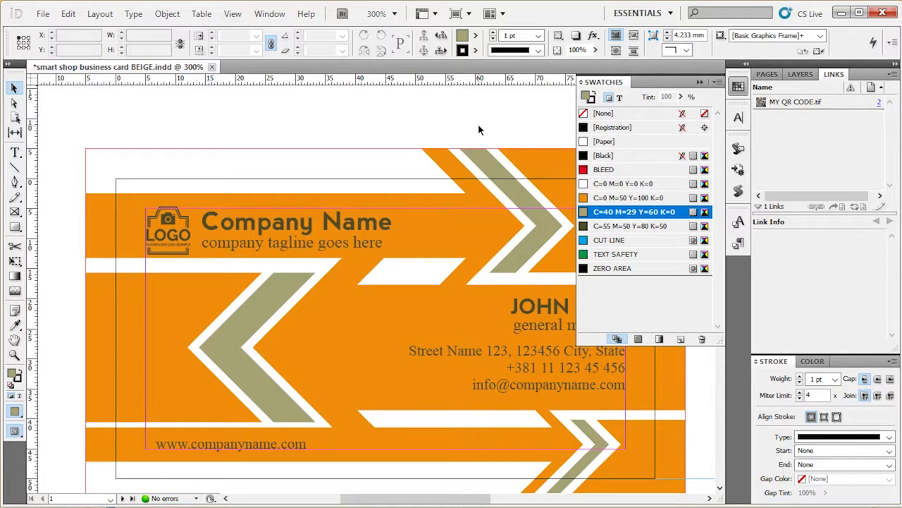
scroll(479, 127, "down", 2)
left_click(329, 154)
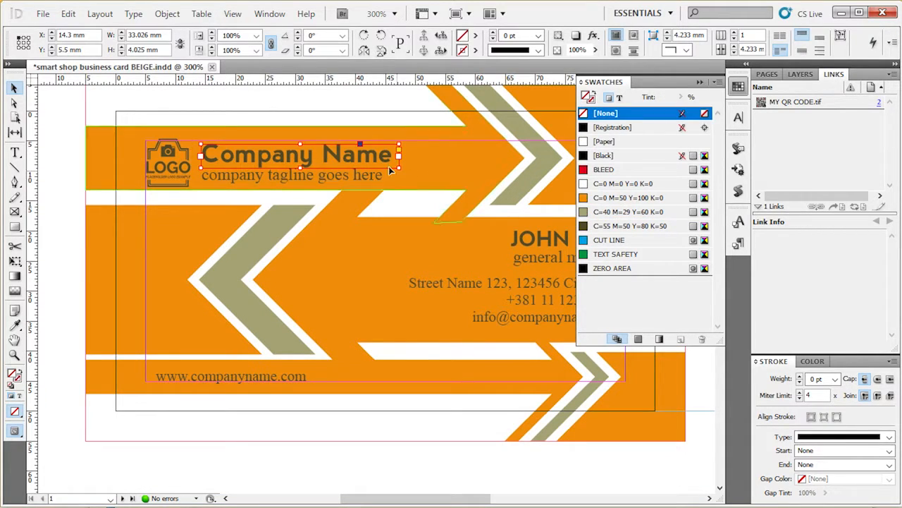
left_click(336, 181)
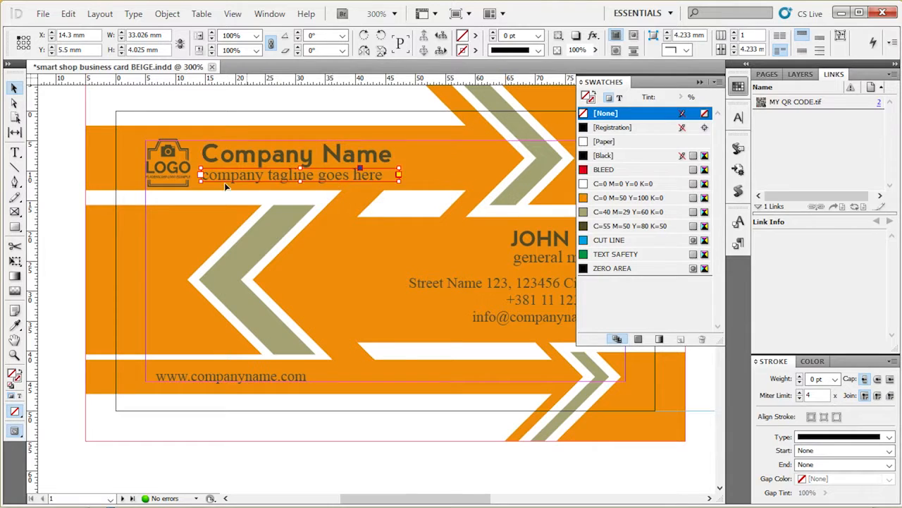
left_click(67, 187)
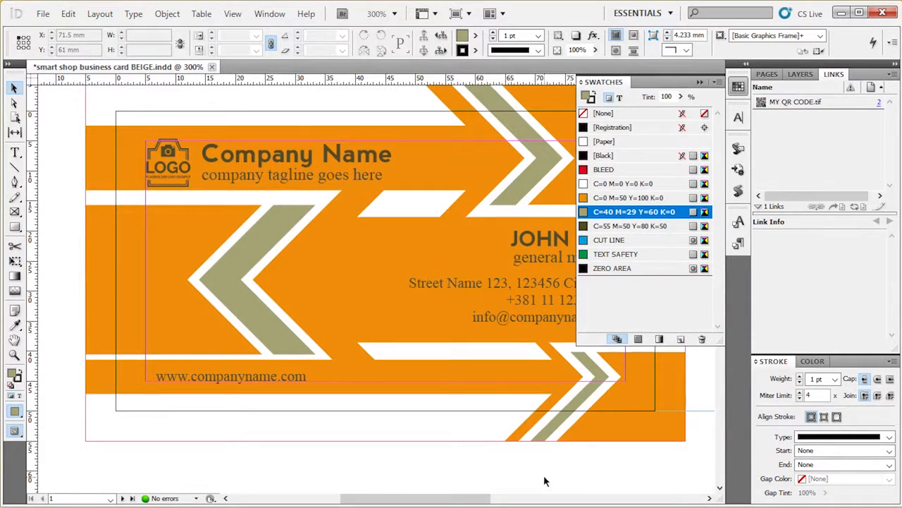
Step: Try filling the Company Name text frame with white, C=0 M=0 Y=0 K=0, and reset its fill to None
left_click(394, 161)
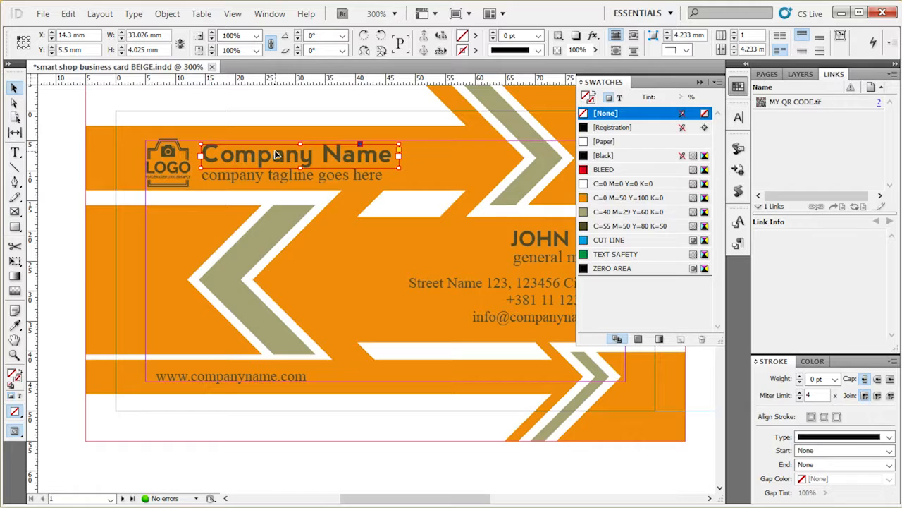
scroll(237, 125, "up", 3)
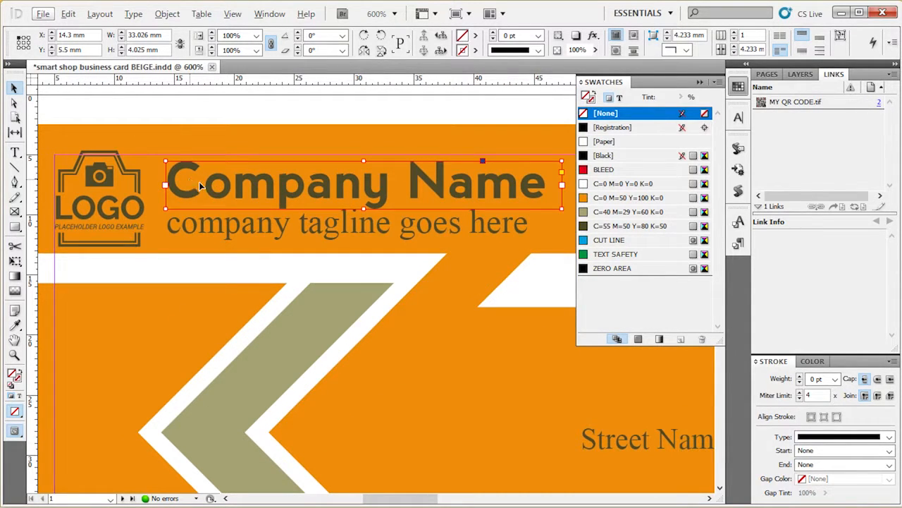
left_click(646, 184)
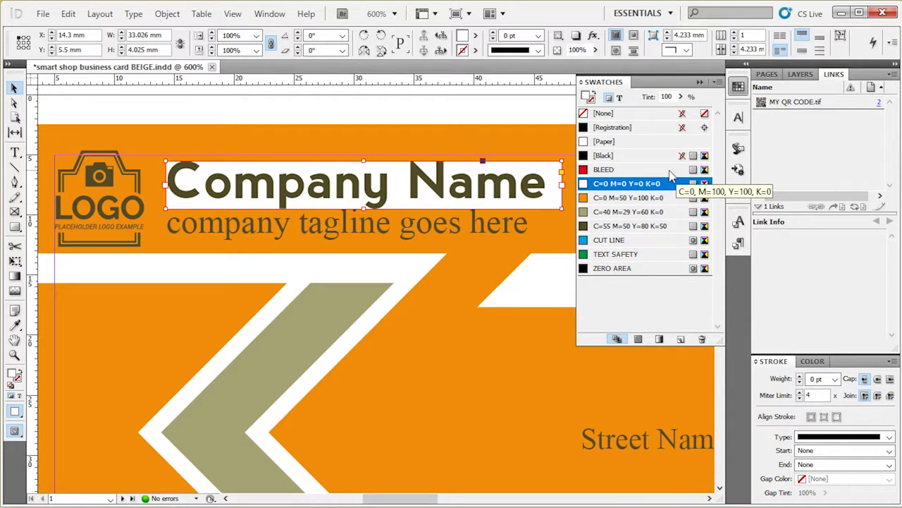
key("slash")
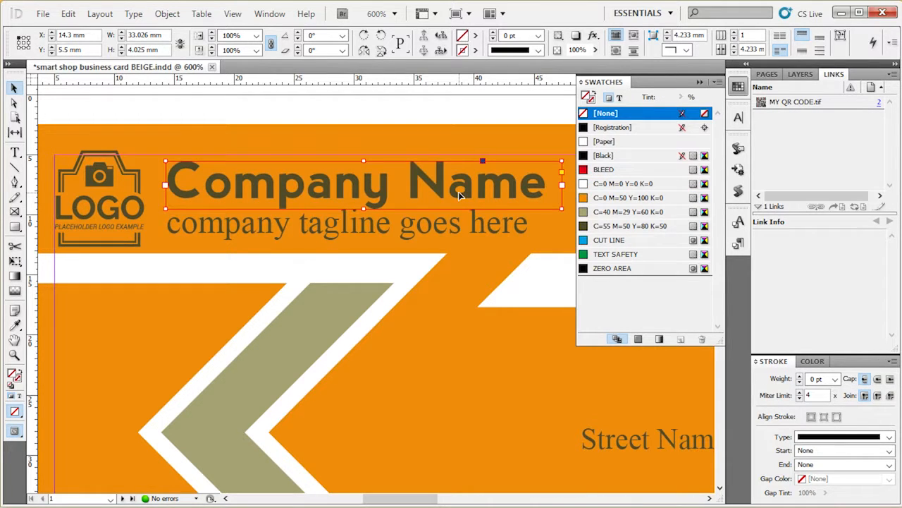
double_click(459, 195)
left_click_drag(558, 185, 182, 183)
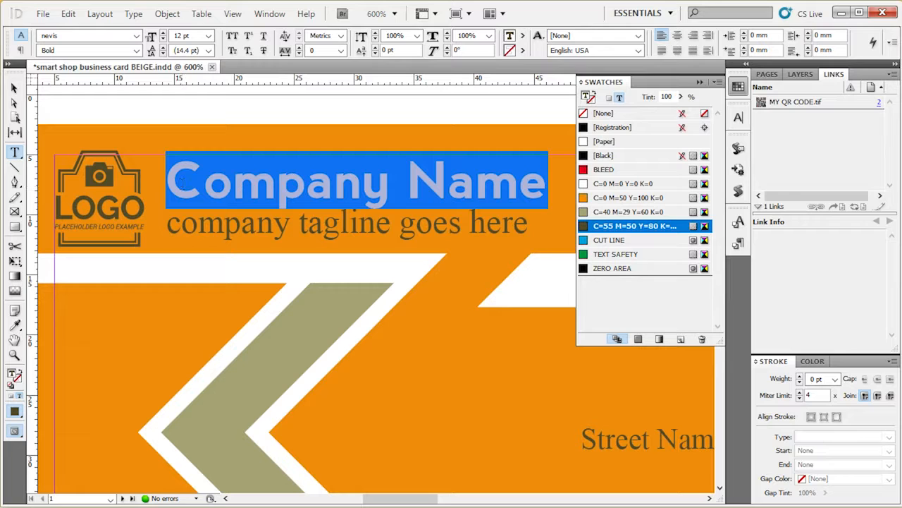
key("Escape")
left_click(195, 118)
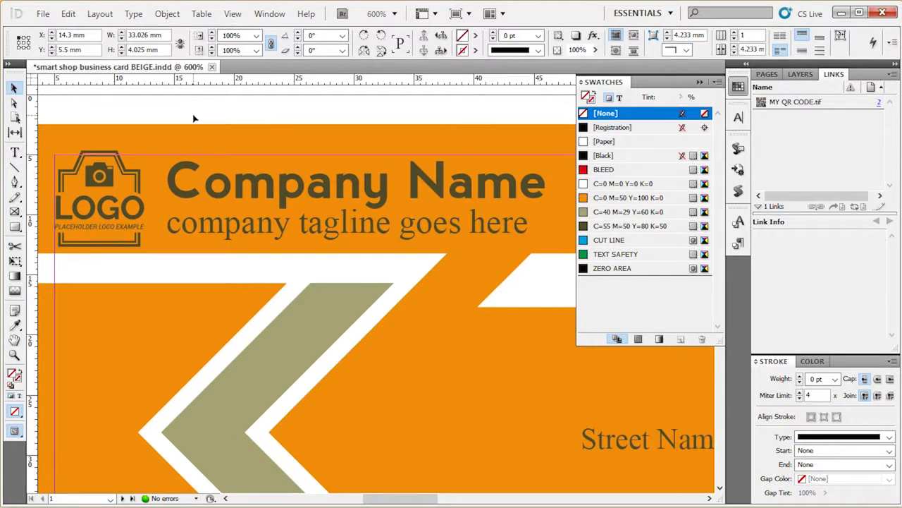
Step: Colour the text of both the Company Name and tagline frames white, C=0 M=0 Y=0 K=0, and close the swatch list
left_click(216, 182)
left_click(242, 228, "shift")
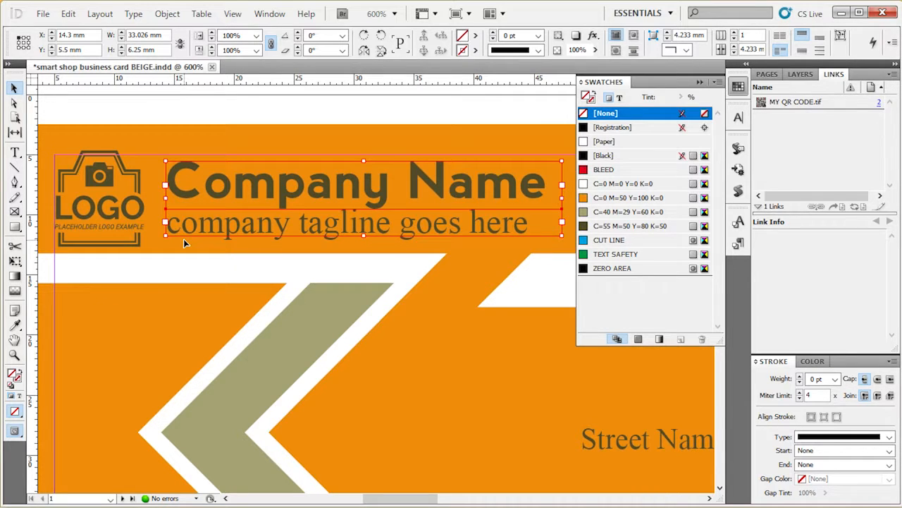
left_click(20, 398)
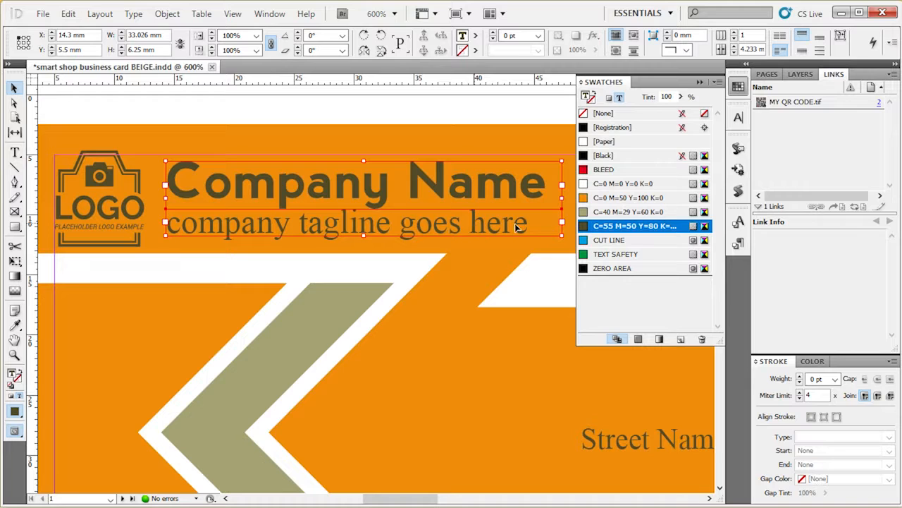
left_click(648, 185)
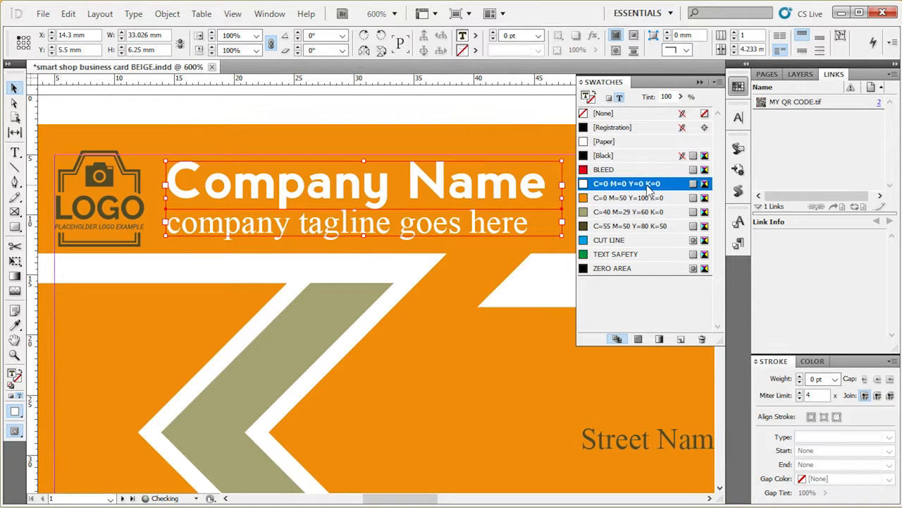
left_click(338, 103)
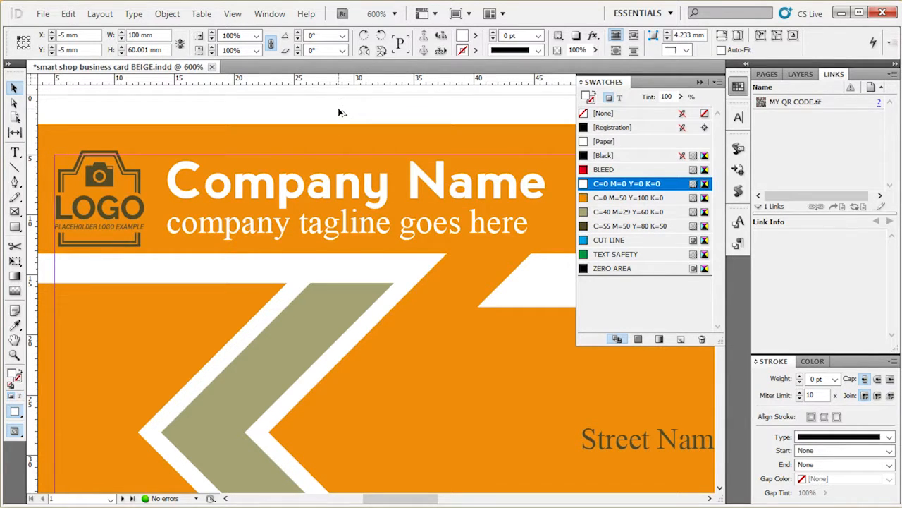
scroll(340, 106, "down", 2)
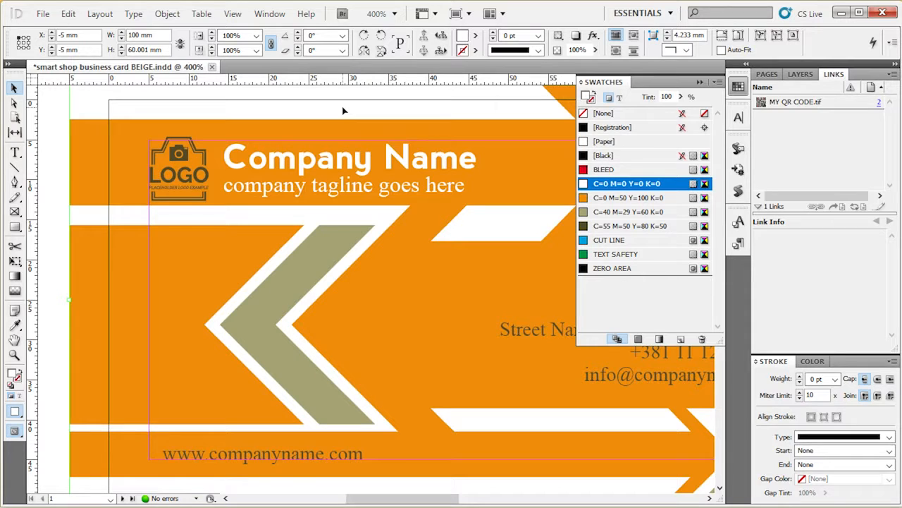
scroll(174, 184, "down", 1)
scroll(237, 145, "up", 1)
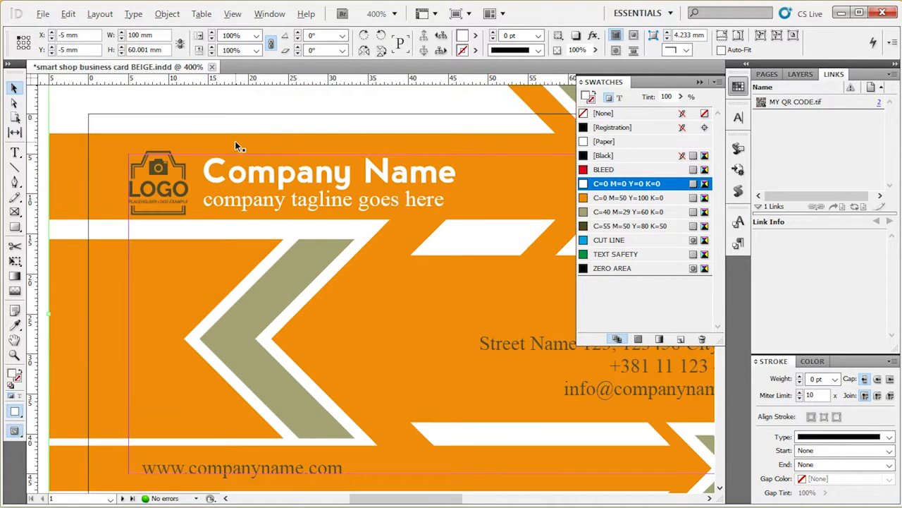
left_click(738, 86)
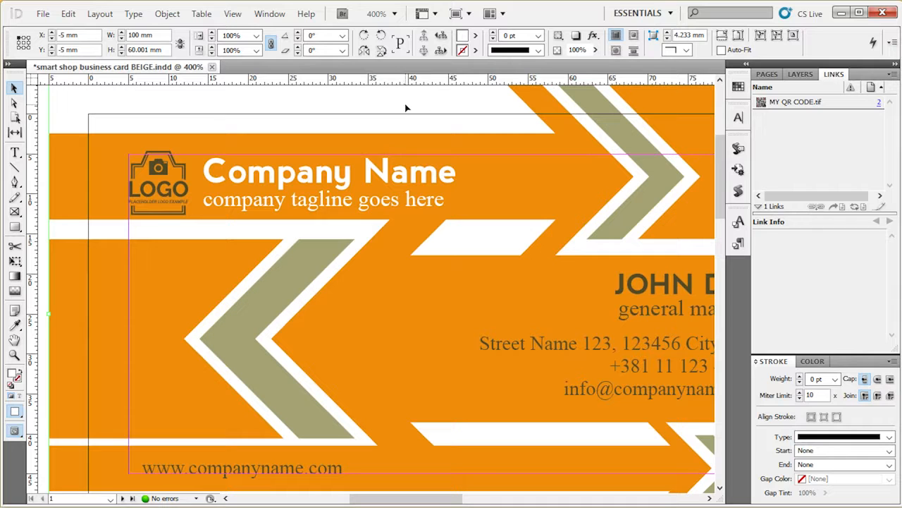
Step: View the character formatting settings with the Company Name and tagline frames selected, and close them again
left_click(270, 13)
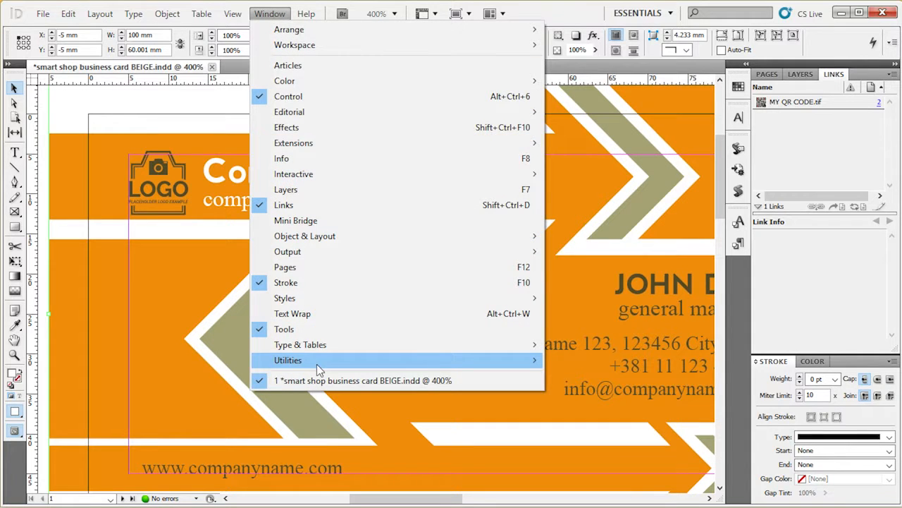
mouse_move(317, 346)
left_click(198, 344)
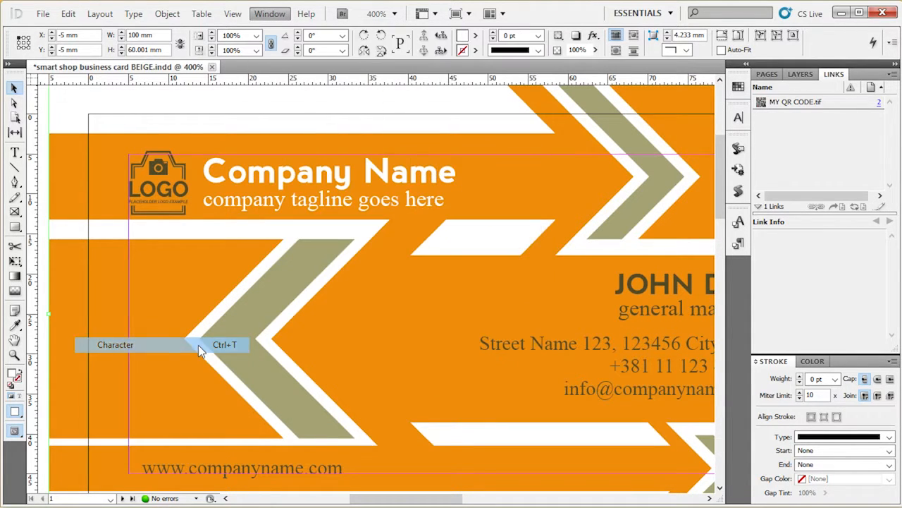
left_click(317, 186)
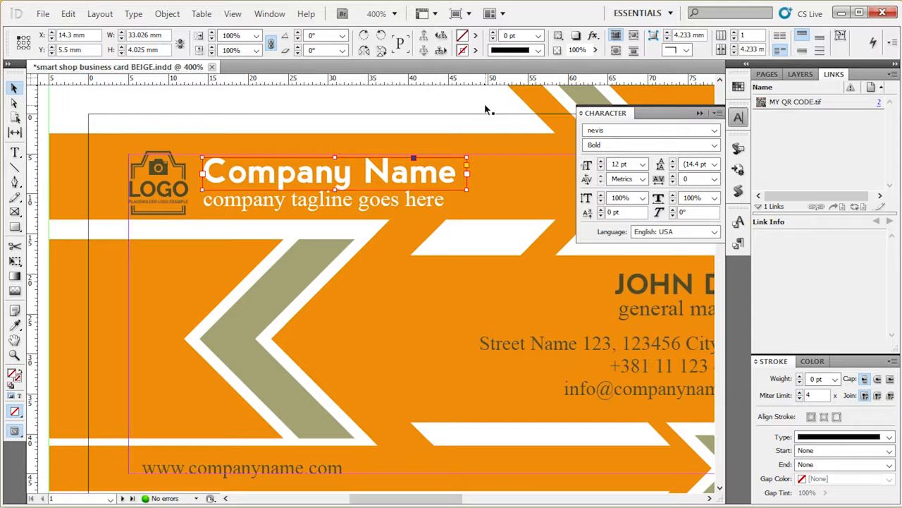
left_click(333, 204, "shift")
left_click(334, 204)
left_click(414, 180)
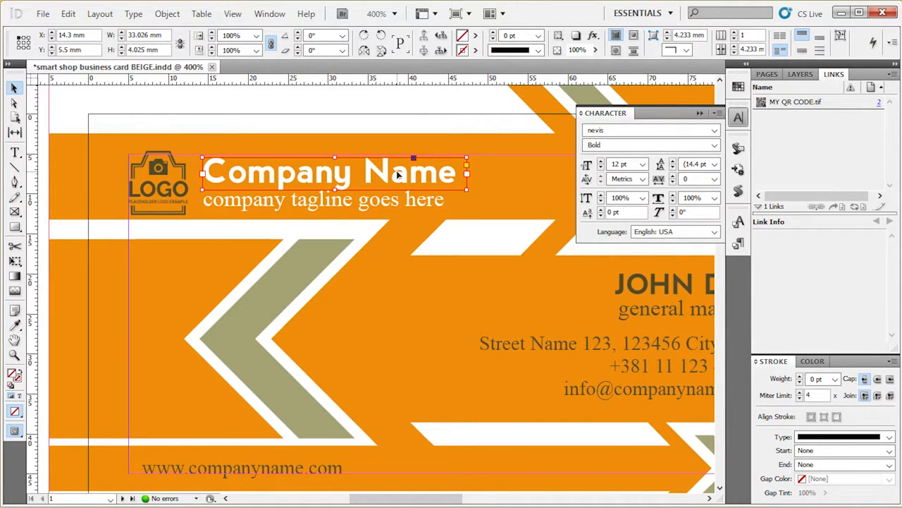
left_click(397, 200)
left_click(739, 117)
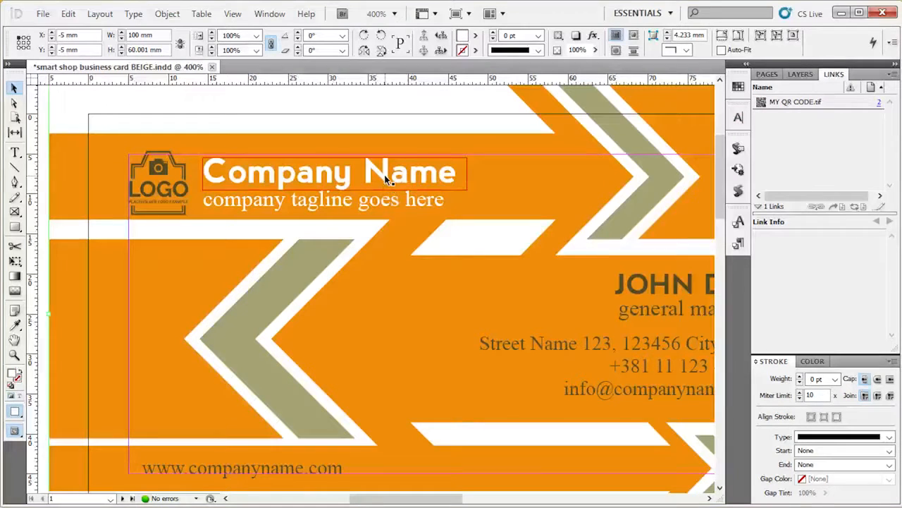
left_click(386, 180)
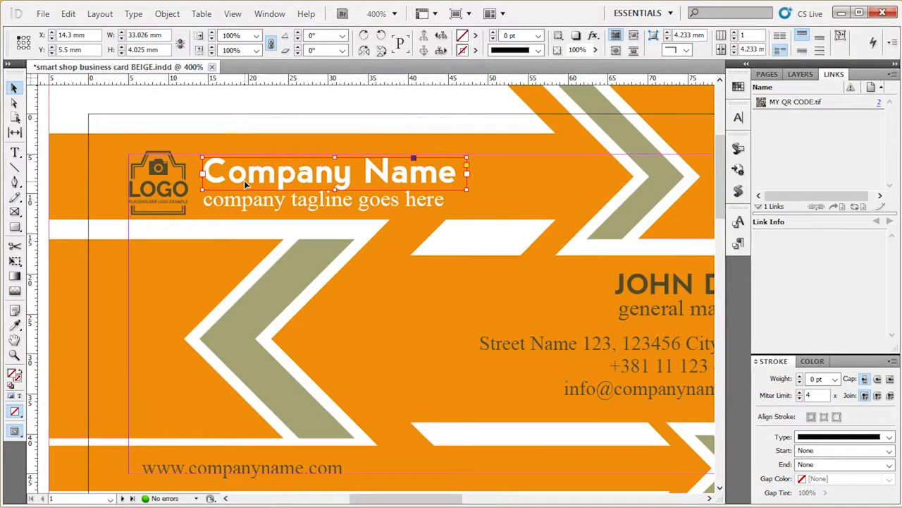
double_click(236, 181)
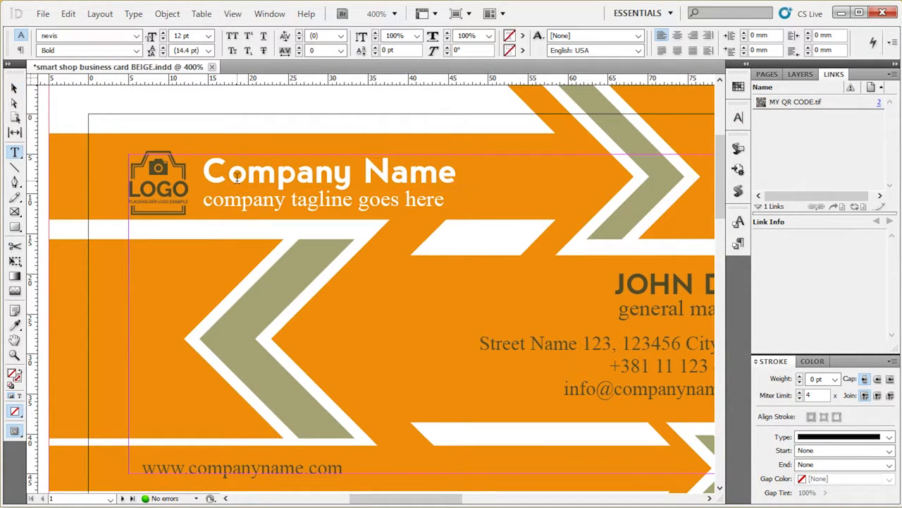
mouse_move(203, 176)
left_mouse_down()
mouse_move(458, 178)
mouse_move(206, 179)
left_mouse_up()
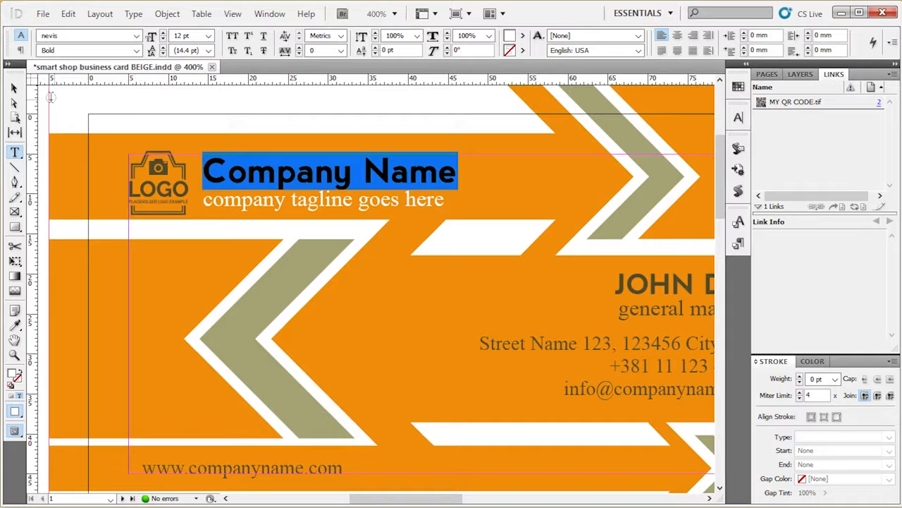
left_click(13, 88)
left_click(141, 103)
Step: Replace the Company Name text beside the logo with "Smart Shop" and deselect the text frame
key("t")
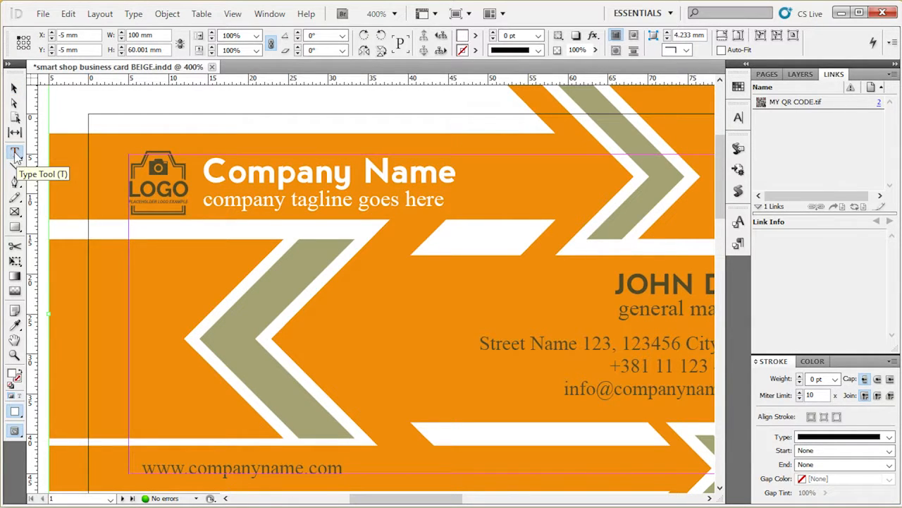
left_click_drag(206, 171, 524, 170)
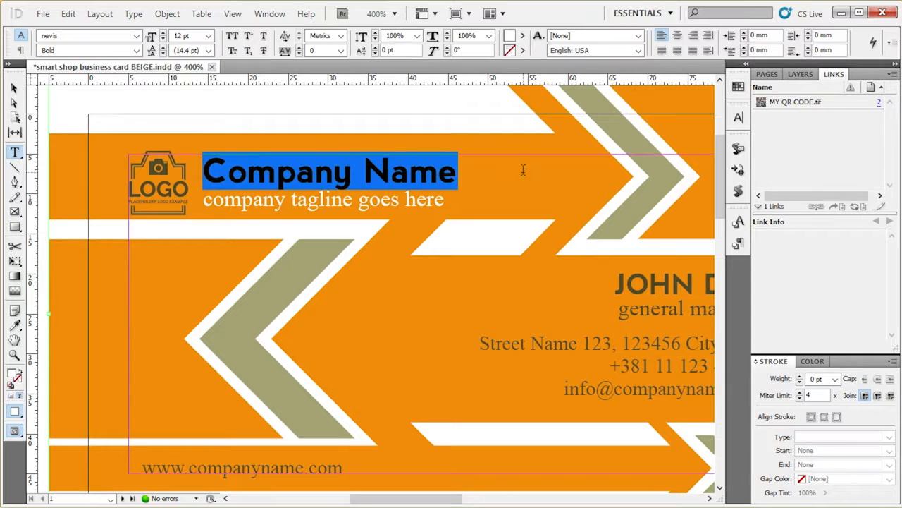
left_click_drag(204, 199, 448, 197)
left_click_drag(204, 171, 460, 169)
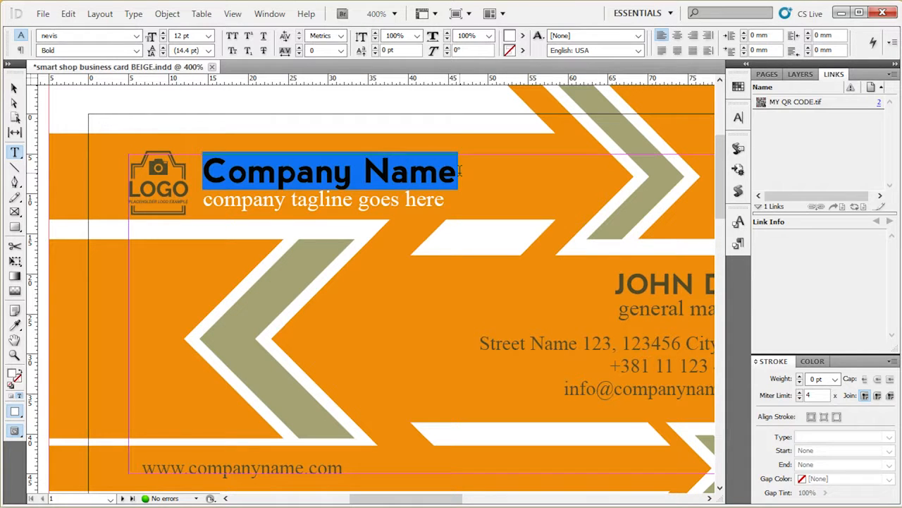
type("Smart Shop[")
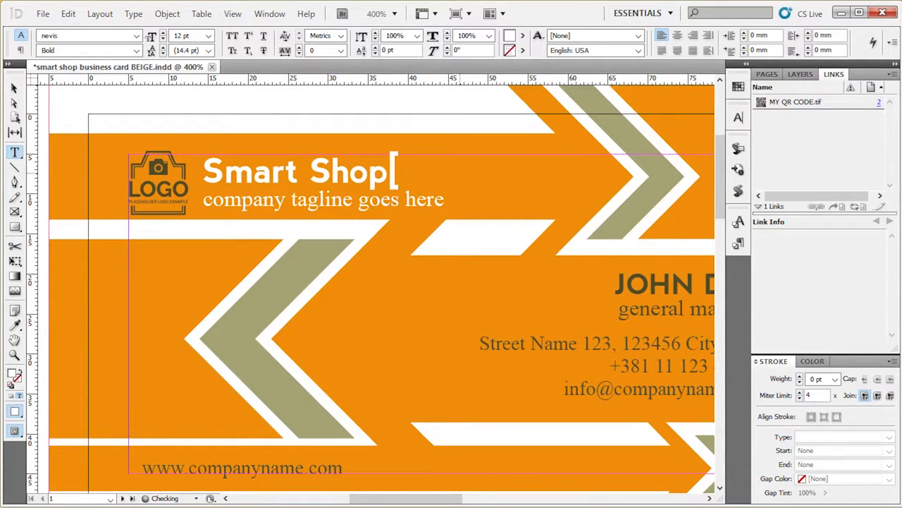
key("BackSpace")
key("Escape")
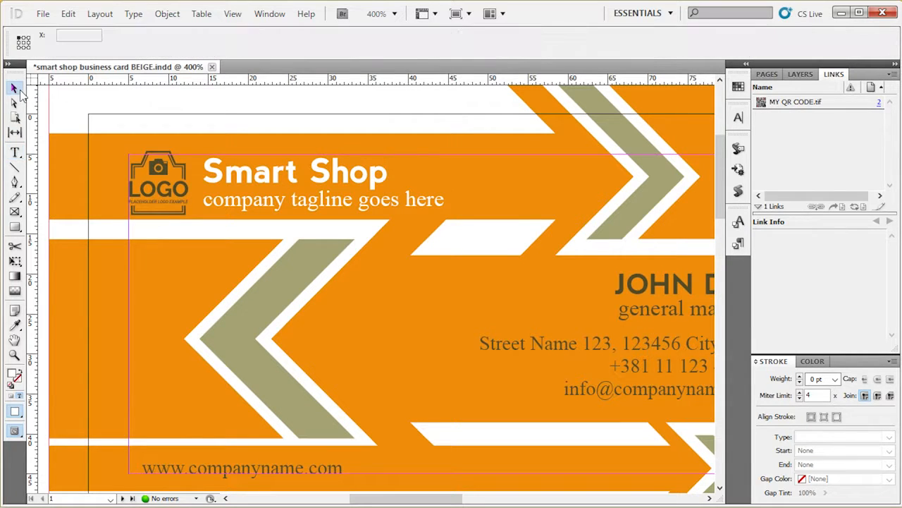
left_click(167, 103)
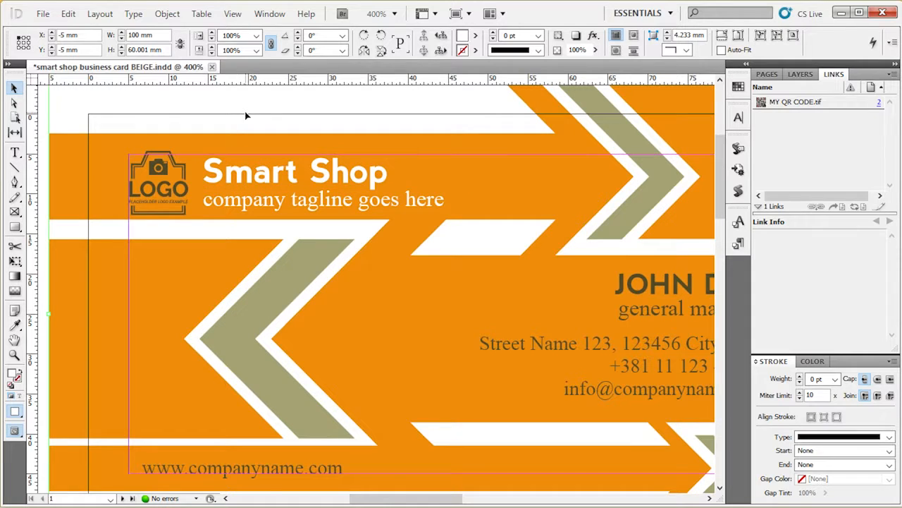
Step: View the document's list of paragraph styles with nothing selected, close it, and minimize the window
key("ctrl+minus")
left_click(277, 114)
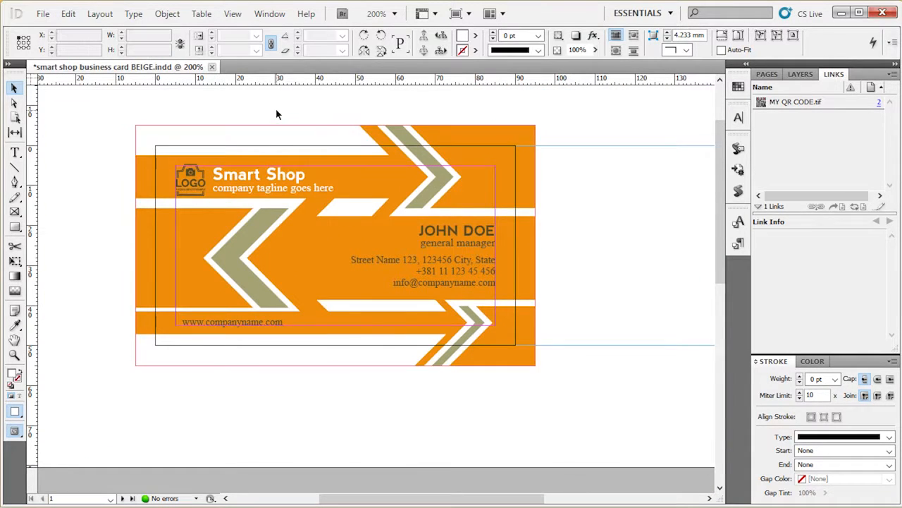
key("ctrl+equal")
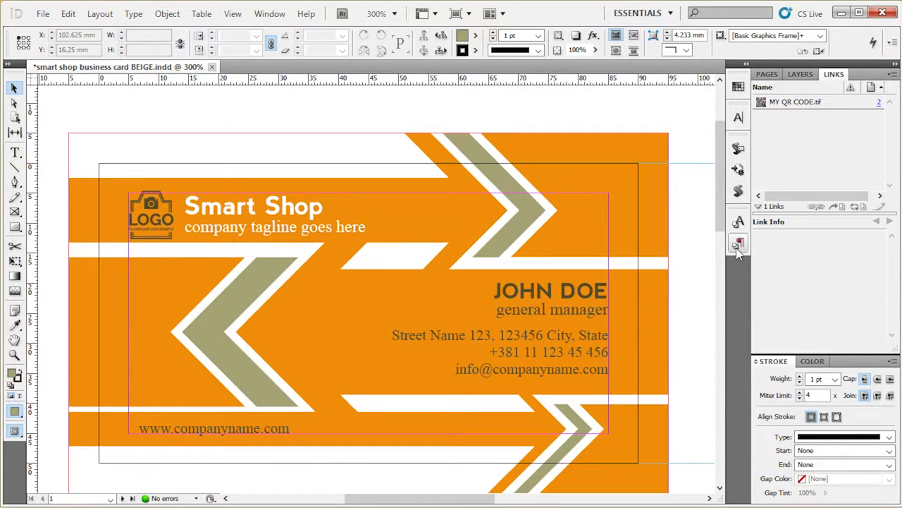
left_click(738, 244)
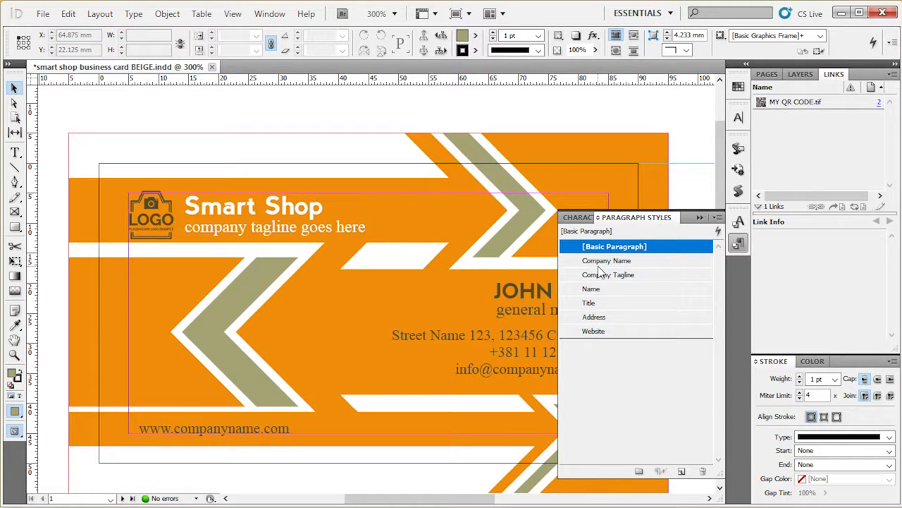
left_click(730, 244)
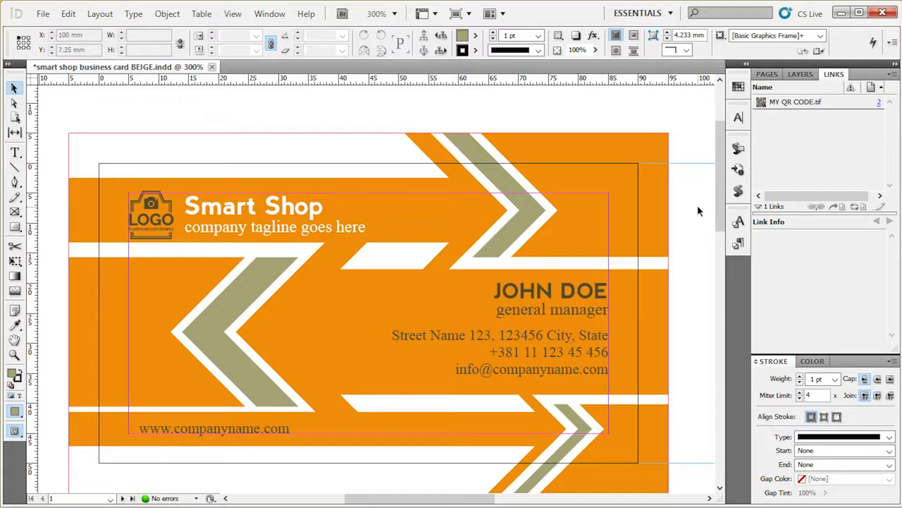
left_click(844, 15)
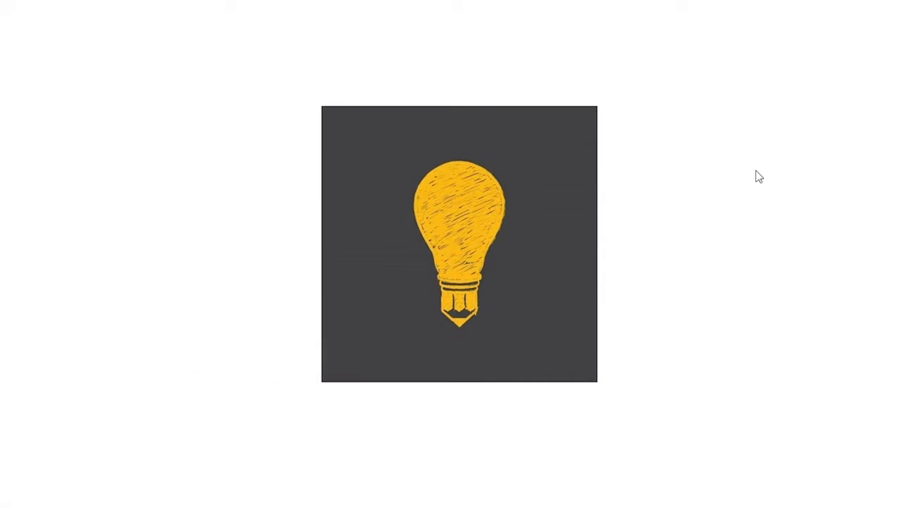